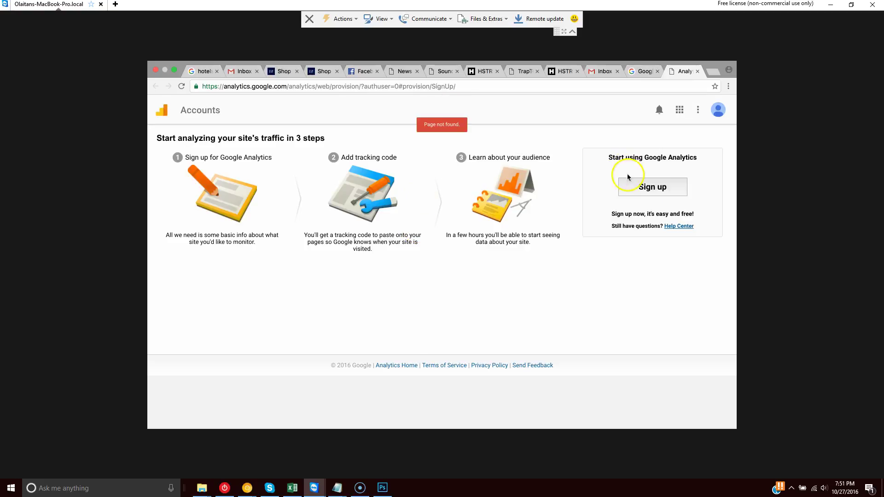
Start the Google Analytics sign-up and enter TrapTees as both the account name and the website name.
left_click(649, 191)
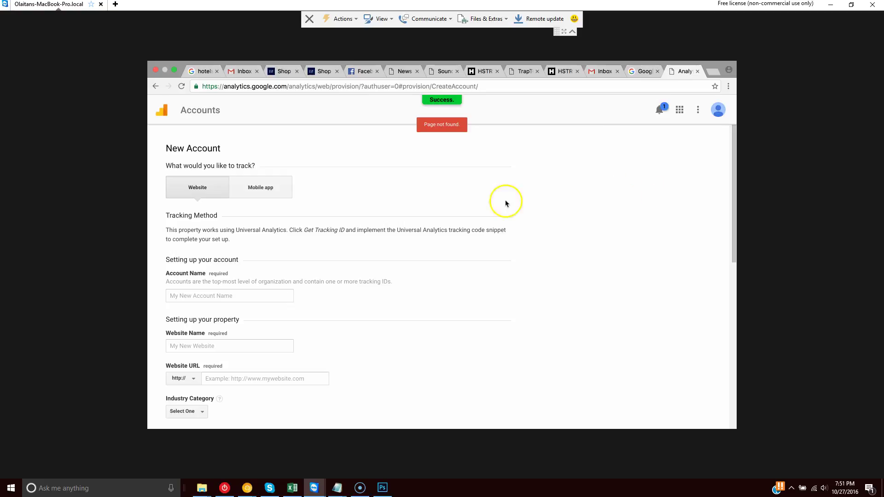
left_click(191, 295)
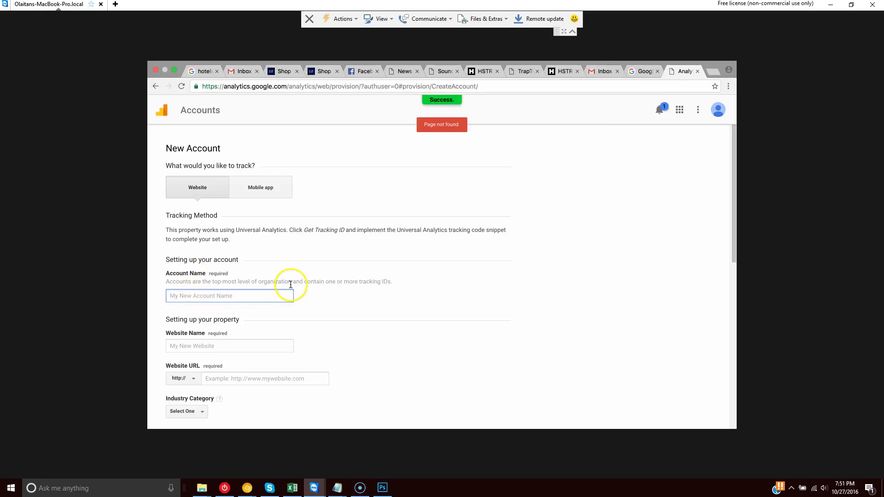
type("TrapTees")
key("Tab")
type("Tra")
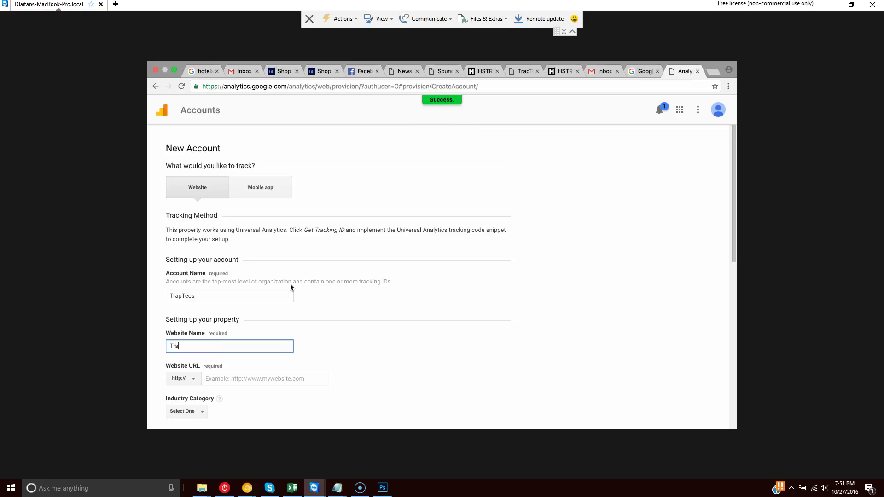
type("pTees")
key("Tab")
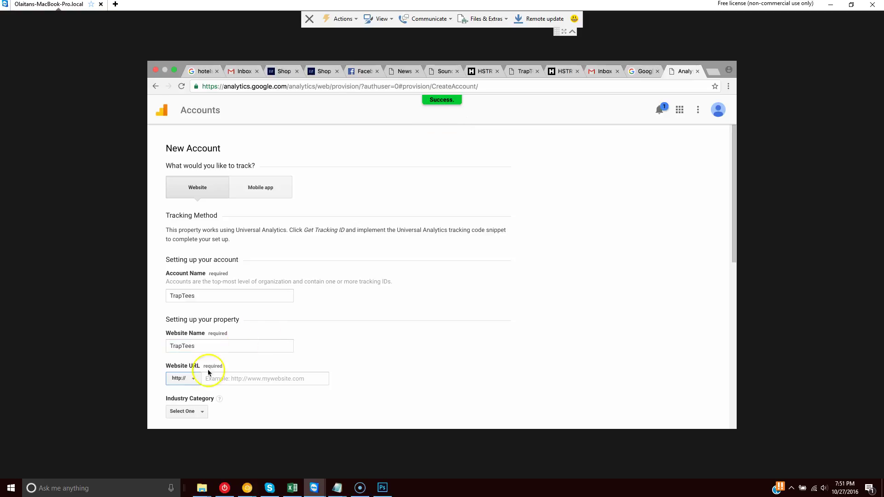
left_click(190, 380)
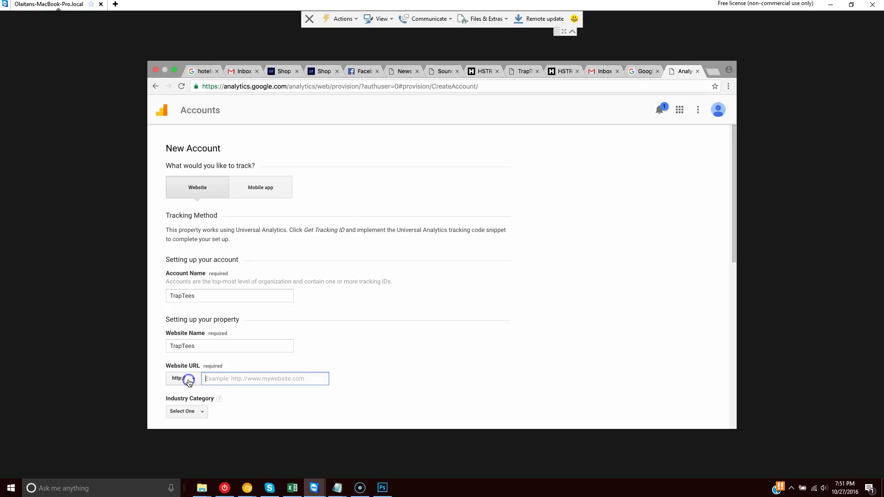
left_click(186, 404)
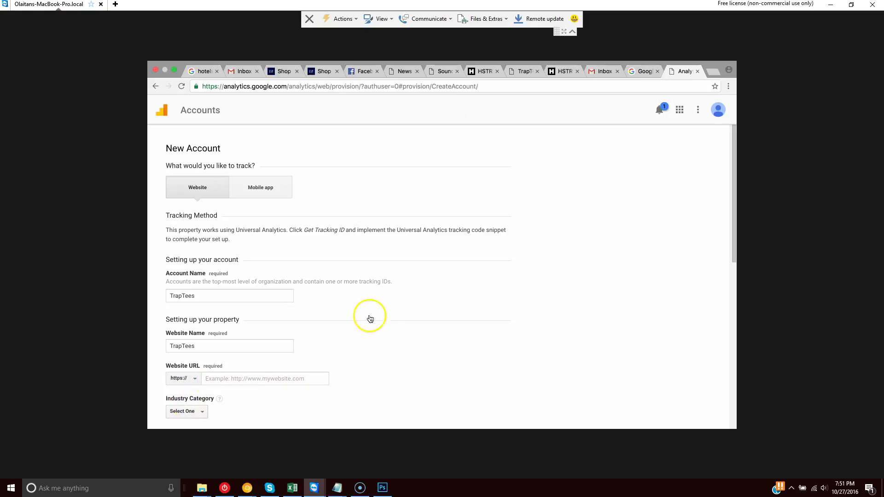
scroll(381, 302, "down", 1)
left_click(253, 319)
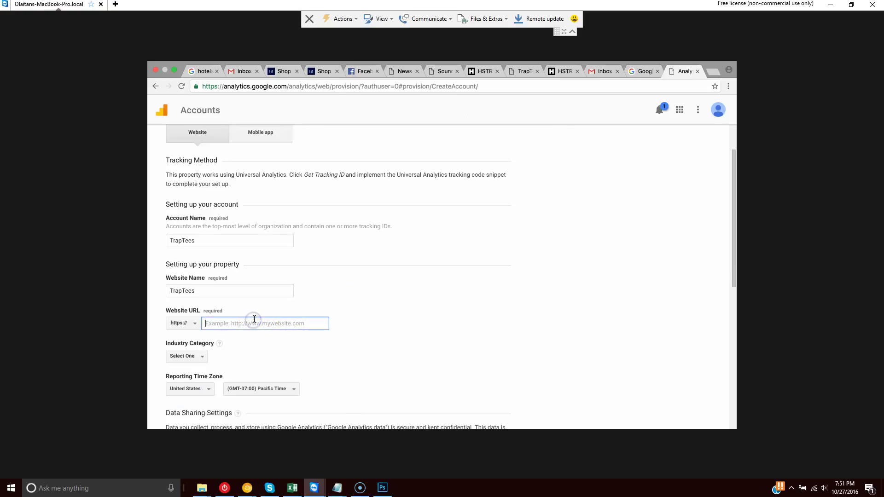
type("traptees.com")
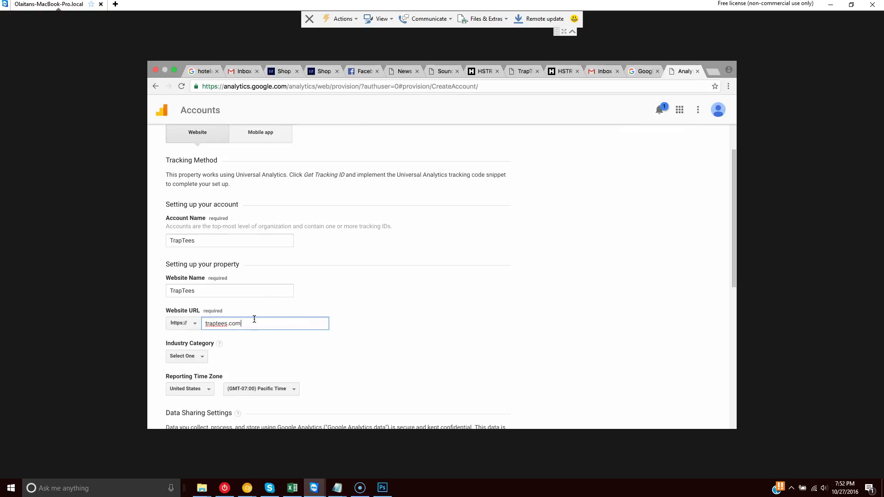
left_click(520, 260)
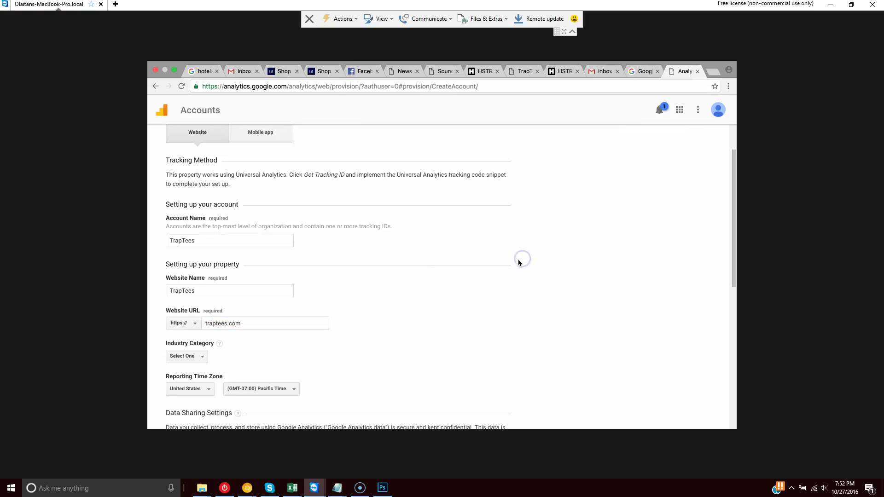
left_click(517, 268)
Set the industry category to Shopping and the reporting time zone to (GMT-04:00) Eastern Time.
scroll(502, 276, "down", 4)
left_click(190, 192)
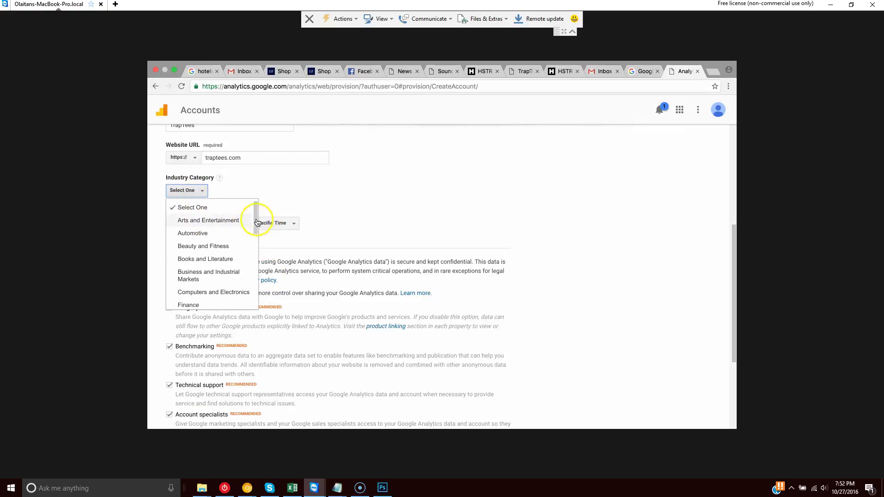
left_click_drag(254, 217, 254, 254)
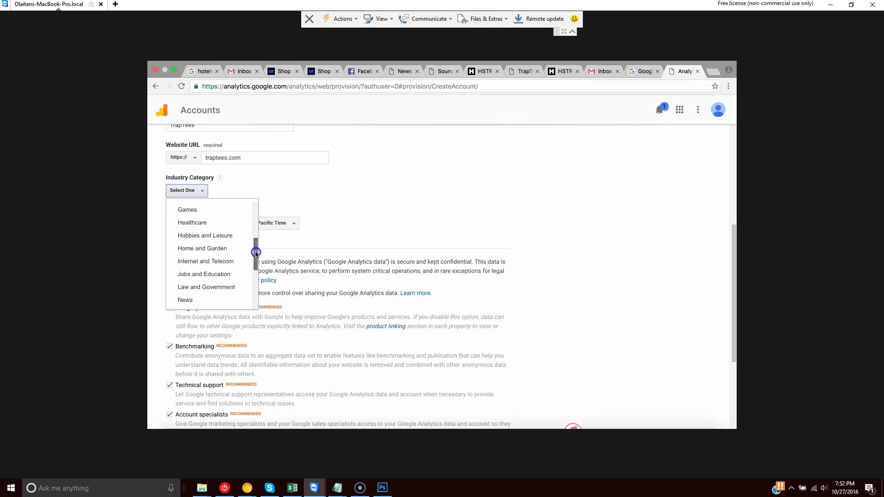
scroll(249, 227, "up", 2)
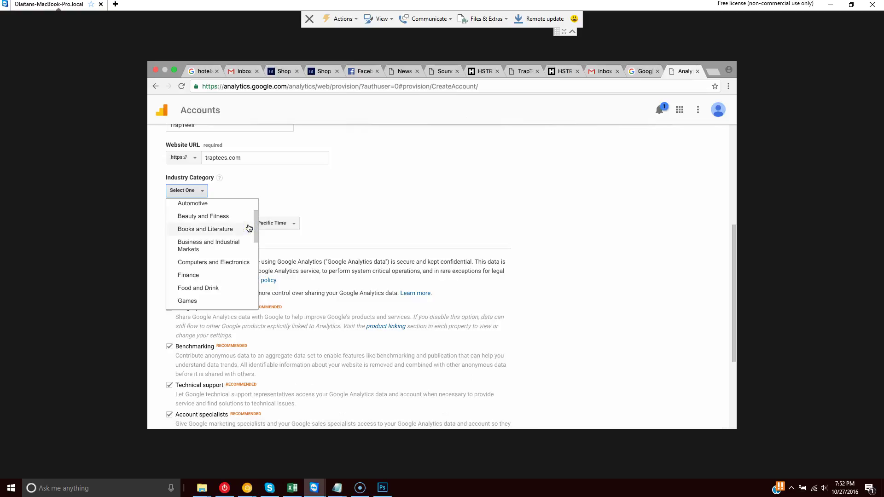
left_click(257, 296)
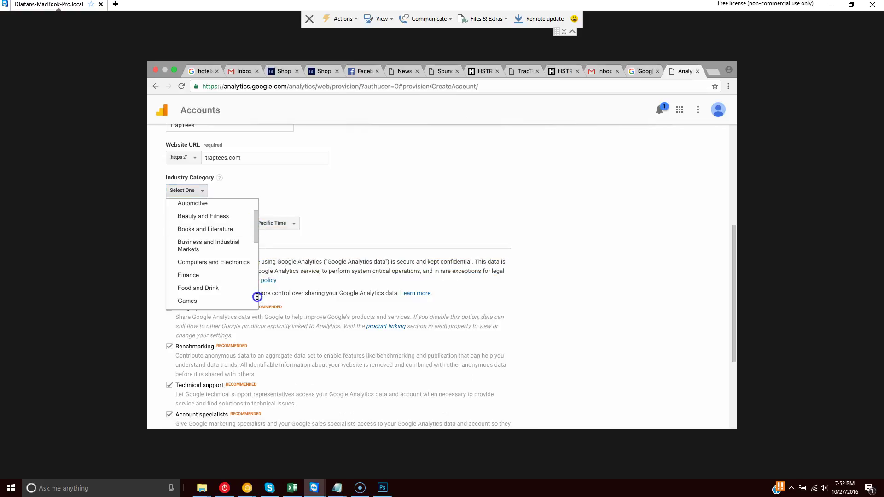
left_click(256, 265)
left_click_drag(256, 266, 260, 299)
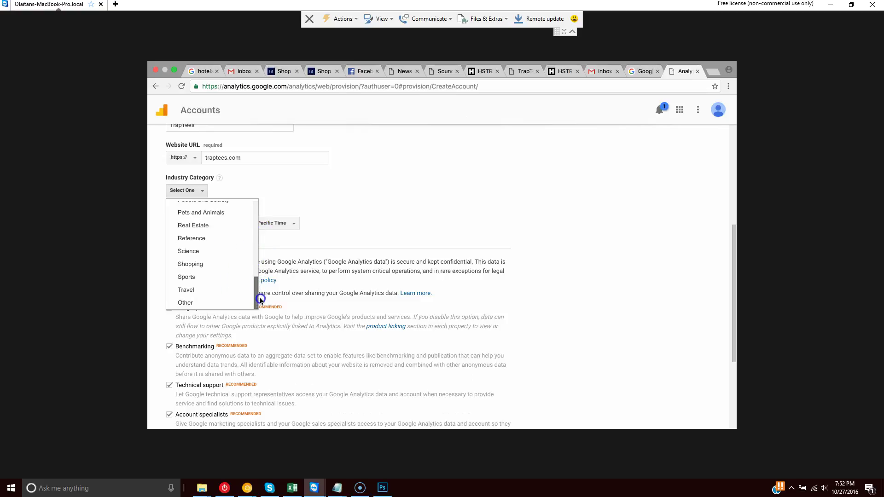
left_click(188, 264)
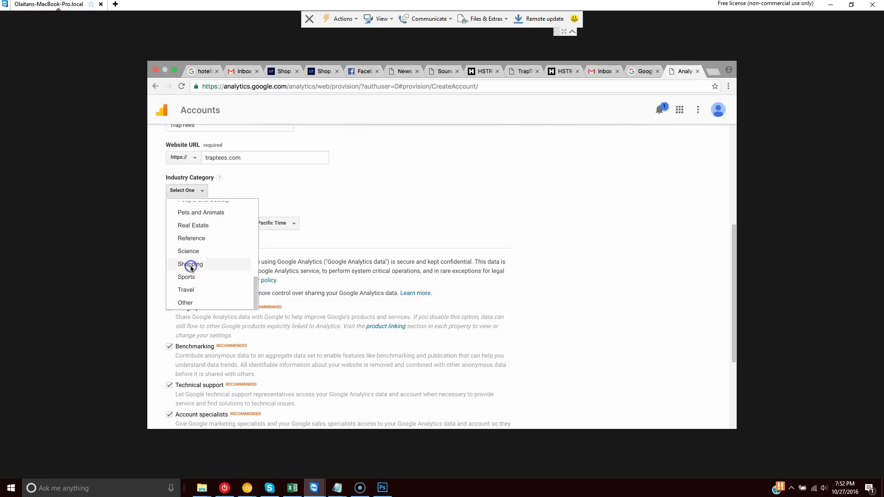
left_click(271, 222)
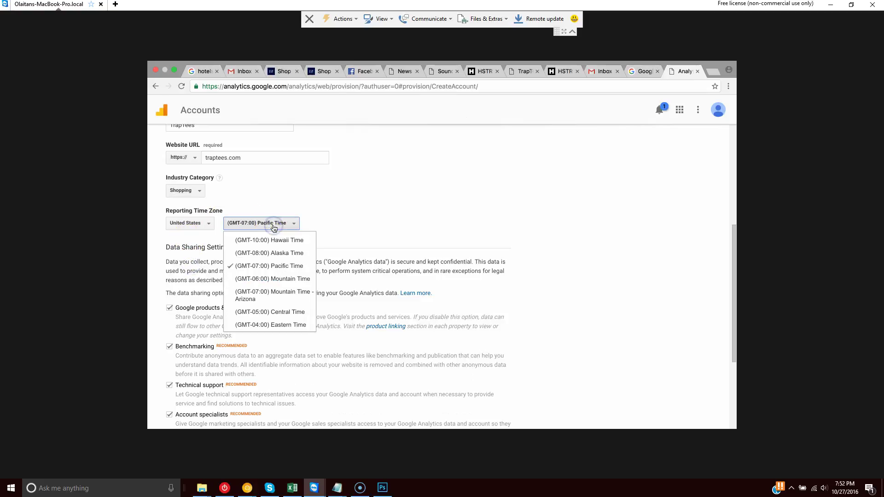
left_click(256, 325)
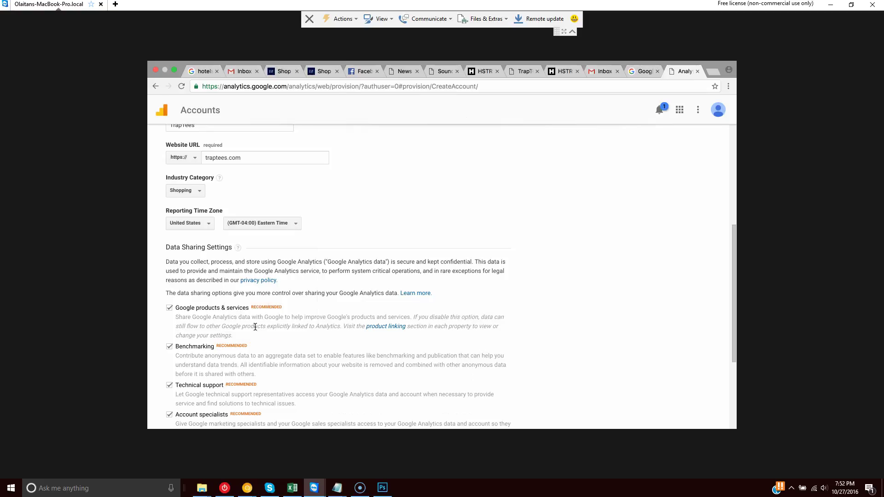
Disable data sharing for Google products & services, Benchmarking, Technical support and Account specialists.
left_click(170, 309)
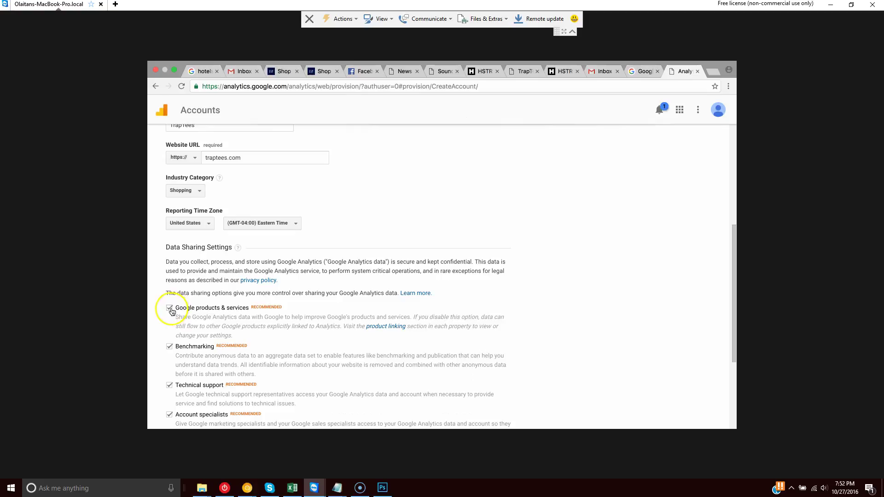
left_click(170, 348)
scroll(170, 351, "down", 2)
left_click(169, 332)
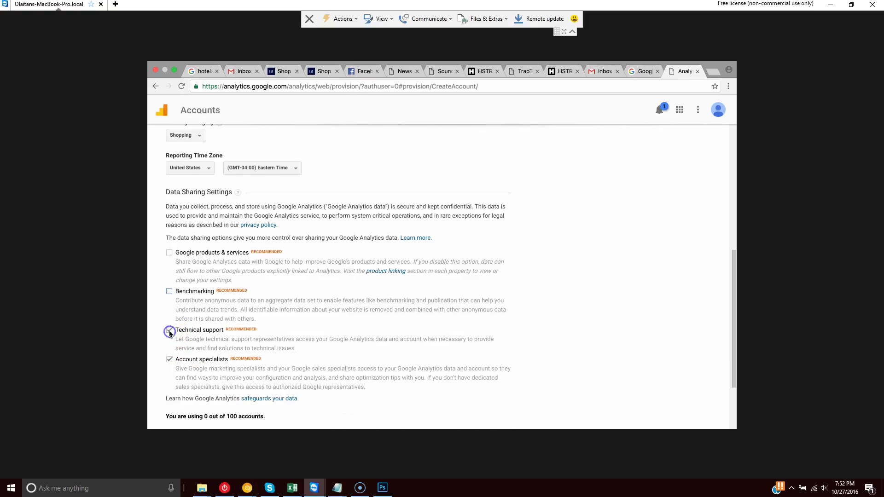
left_click(170, 360)
left_click(295, 172)
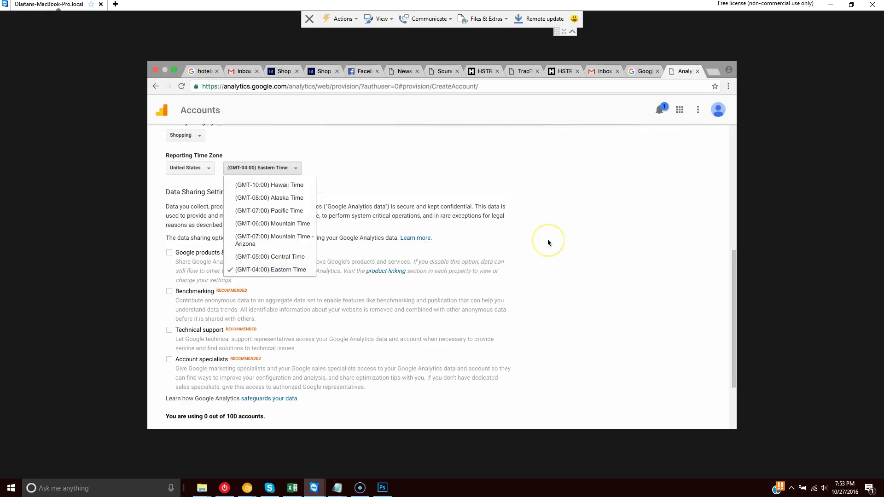
left_click(603, 242)
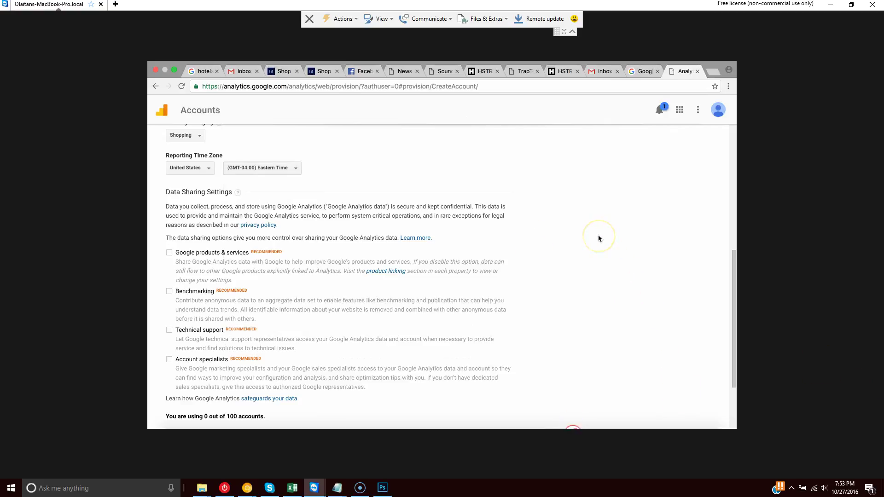
Re-enable Technical support data sharing and request the tracking ID, accepting the United States terms of service.
scroll(598, 237, "down", 2)
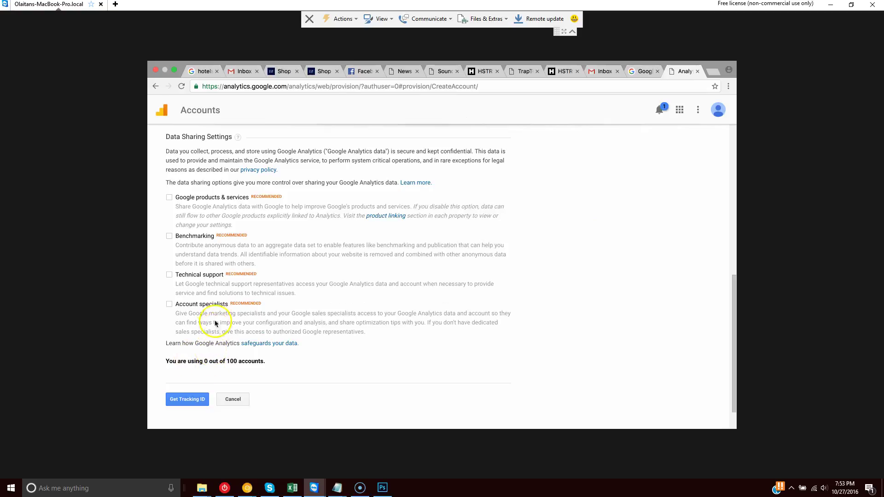
left_click(169, 274)
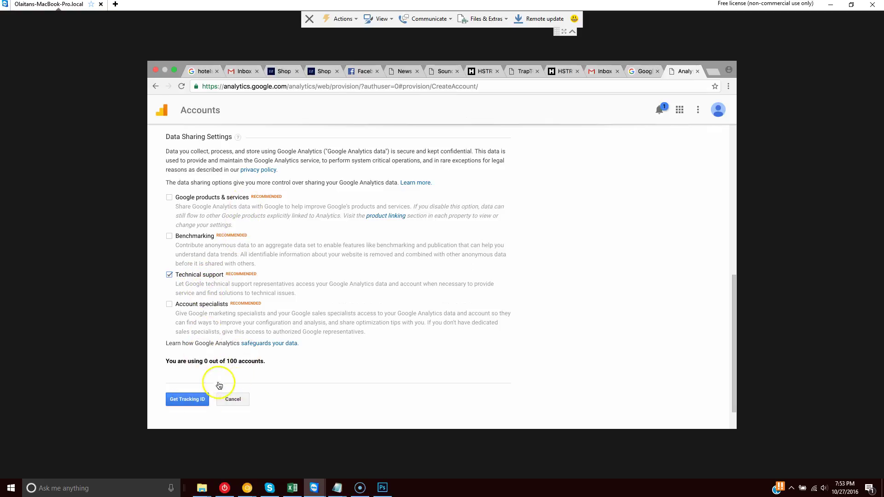
left_click(185, 404)
left_click(181, 403)
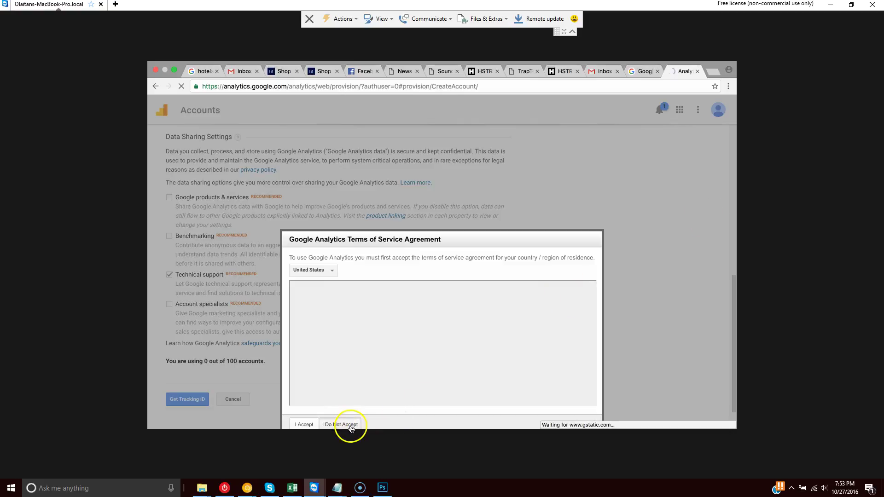
left_click(296, 425)
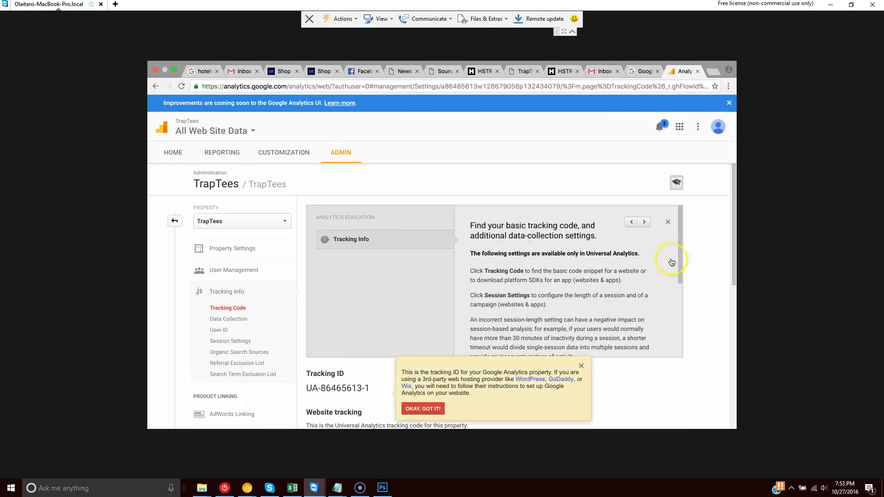
Examine the TrapTees property's tracking ID and its website tracking script, highlighting the full script block.
scroll(683, 234, "down", 1)
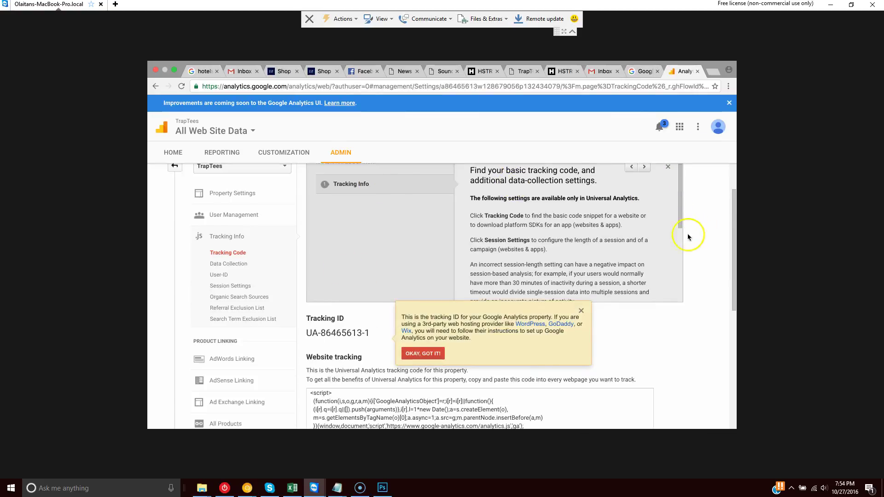
scroll(683, 234, "down", 2)
left_click_drag(311, 227, 308, 226)
left_click(317, 317)
left_click_drag(335, 359, 310, 282)
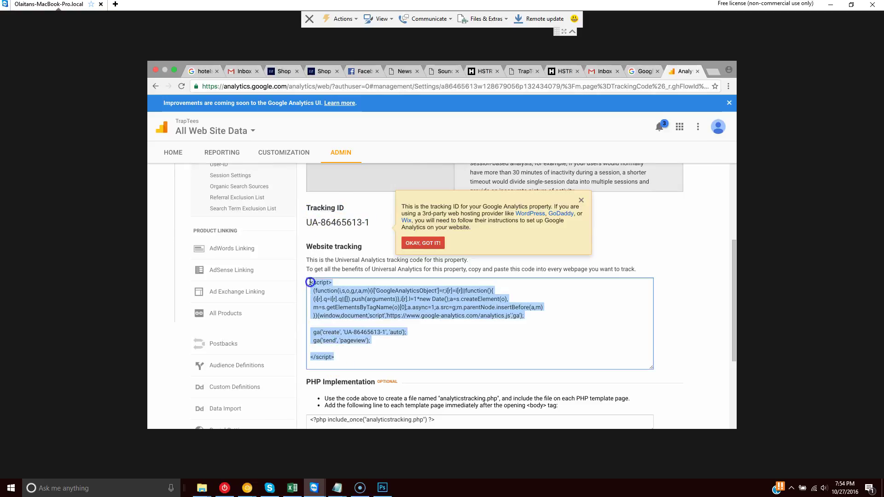
left_click(310, 281)
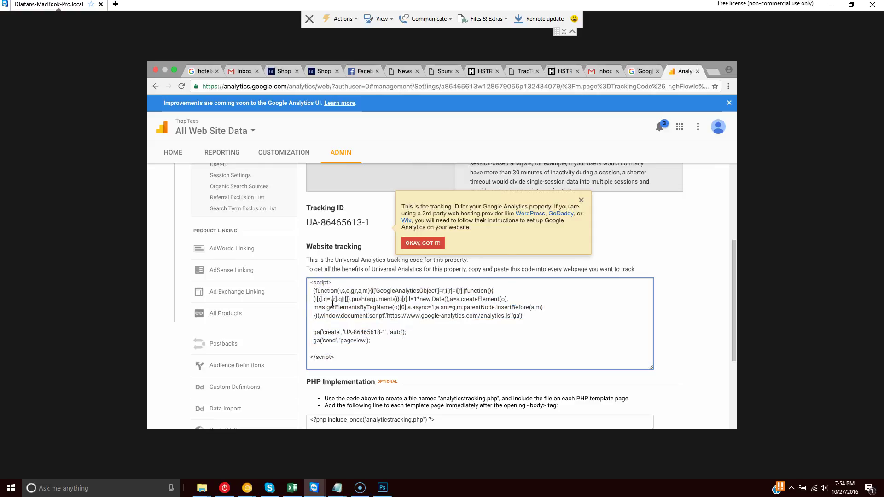
scroll(333, 305, "down", 1)
scroll(330, 296, "up", 1)
Switch to the traptees.com site and open the installed plugins page in its WordPress dashboard.
left_click(524, 72)
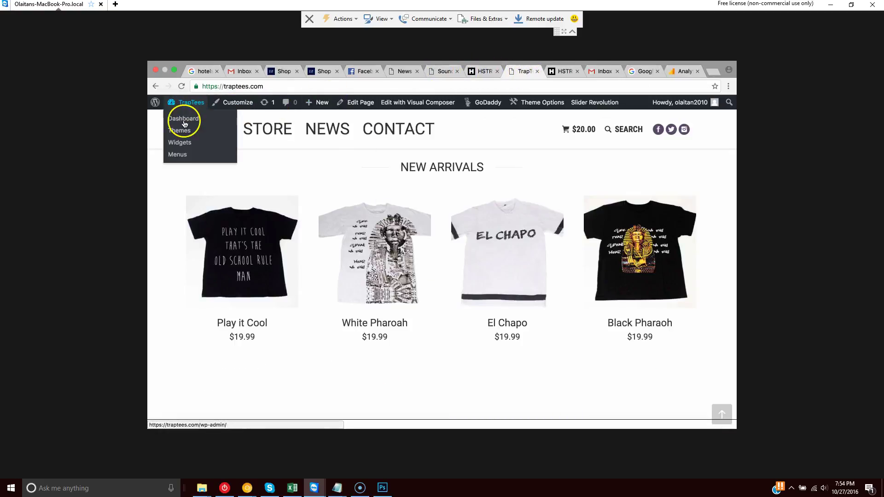
left_click(184, 121)
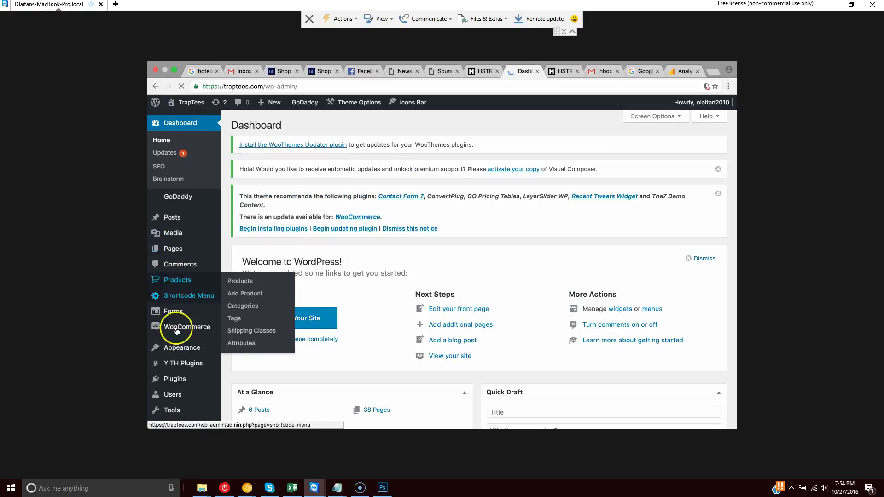
left_click(170, 381)
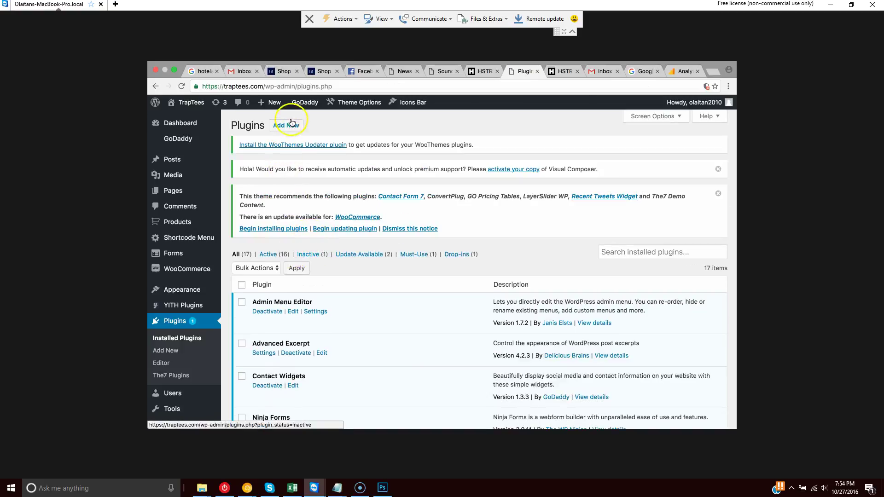
Start adding a new plugin and search the plugin directory for "google analytics".
left_click(290, 129)
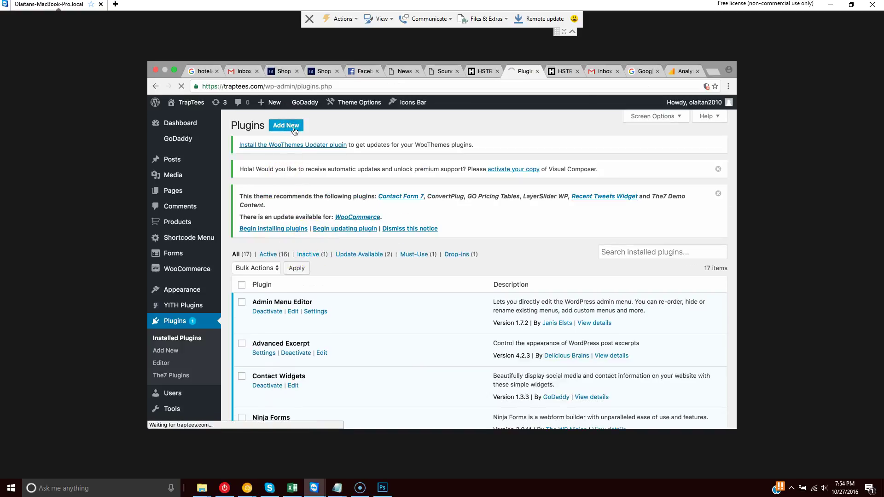
left_click(302, 130)
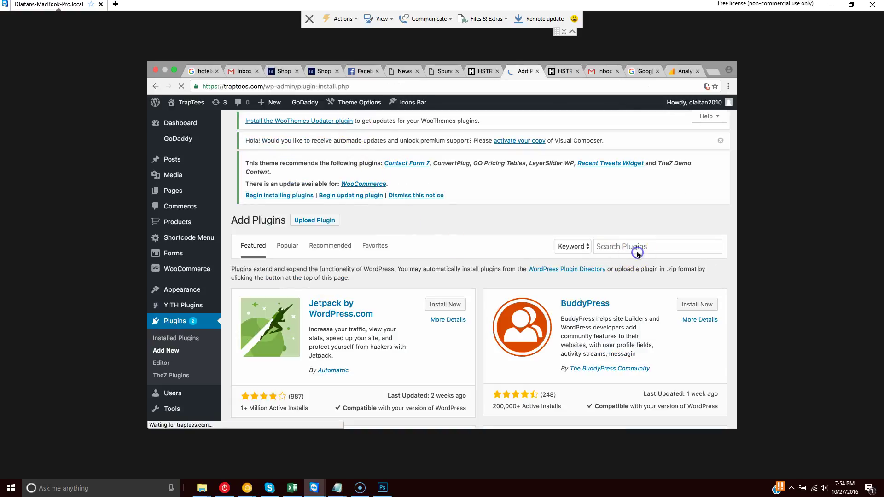
left_click(616, 265)
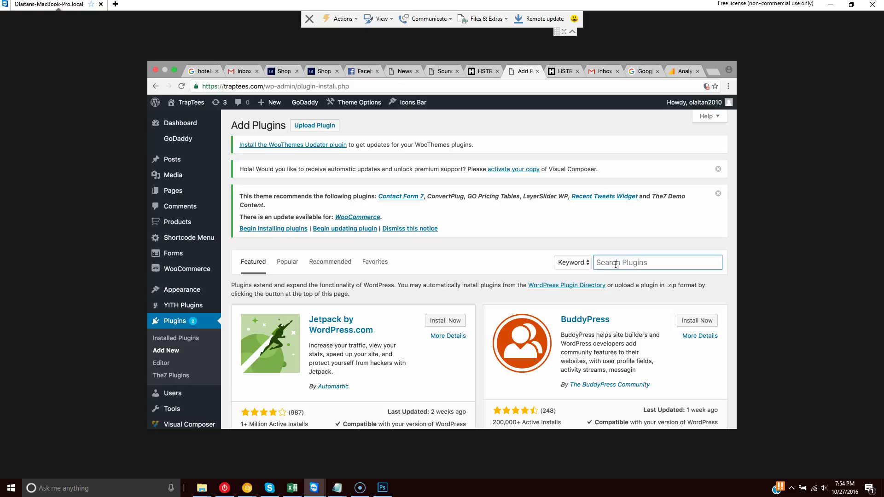
type("google analytics")
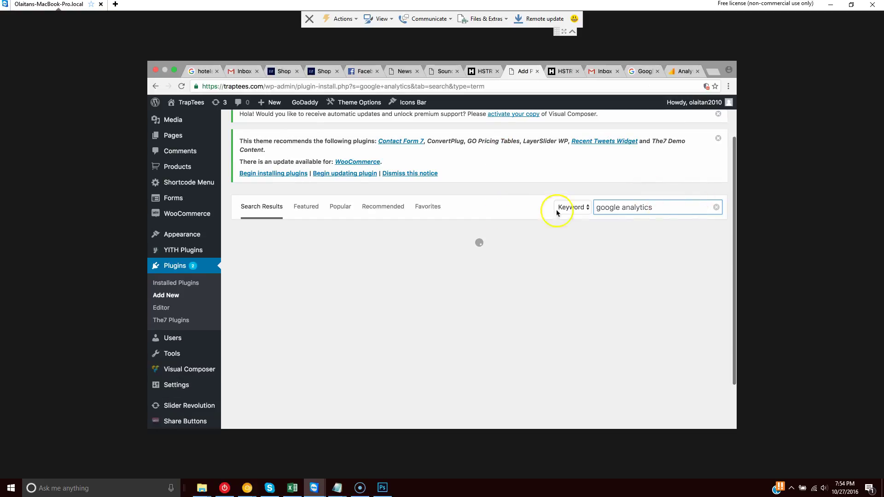
Install and activate the Google Analytics plugin by Kevin Sylvestre from the search results.
left_click(442, 257)
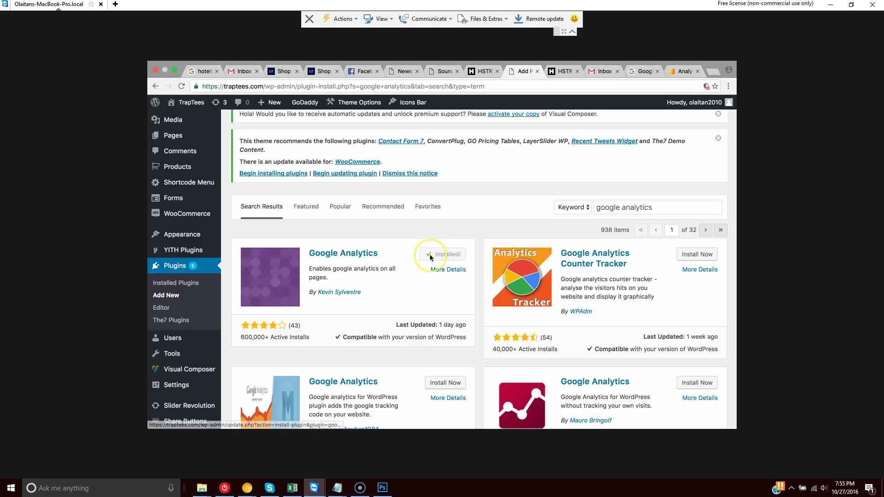
left_click(444, 256)
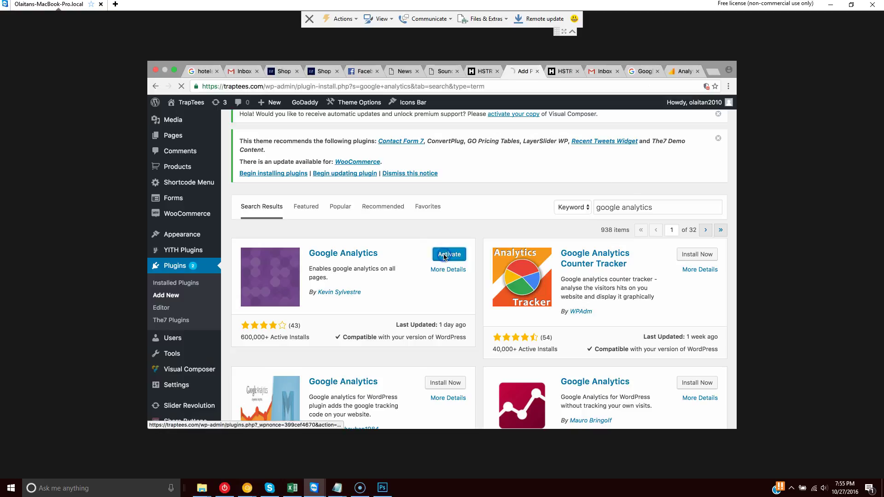
Dismiss the theme's recommended plugins notice and the Visual Composer activation notice in the WordPress admin.
left_click(718, 145)
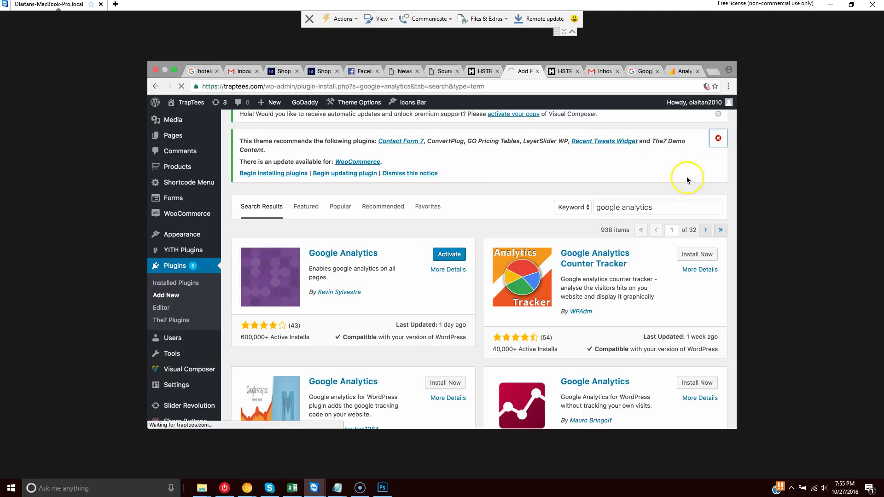
scroll(687, 178, "up", 3)
left_click(719, 169)
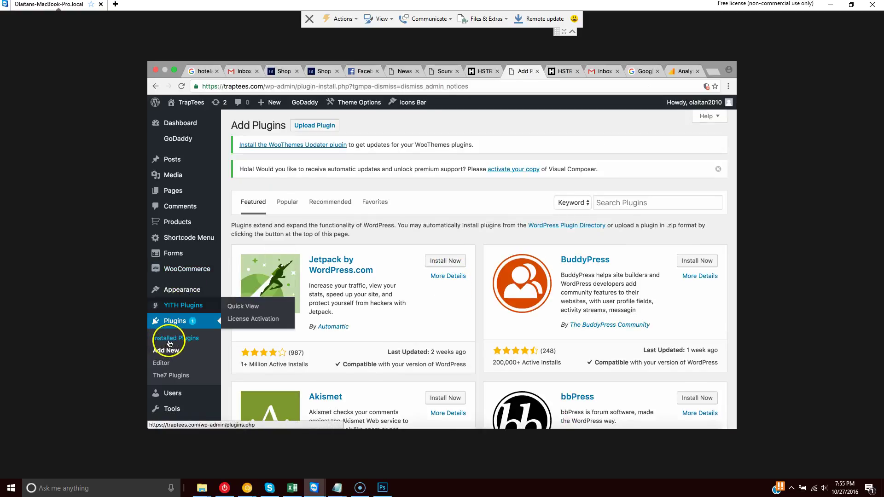
Check the installed plugins list for Google Analytics, and open that plugin's settings page.
scroll(169, 344, "down", 3)
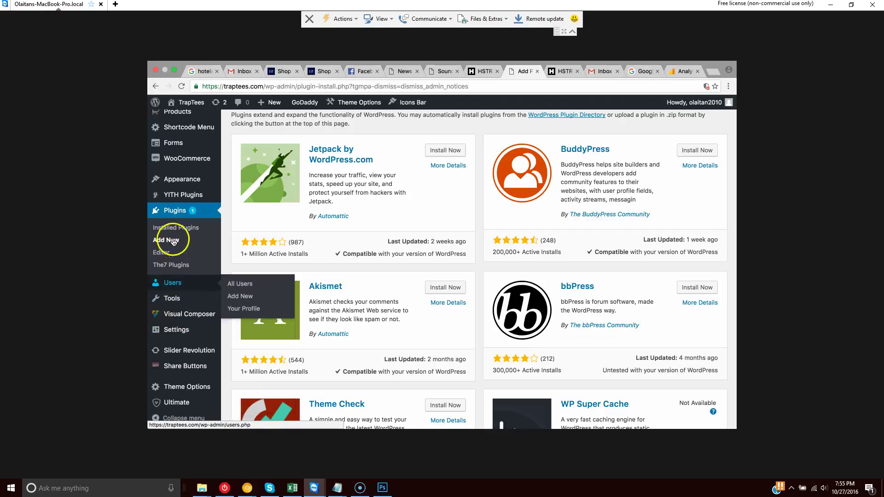
left_click(175, 212)
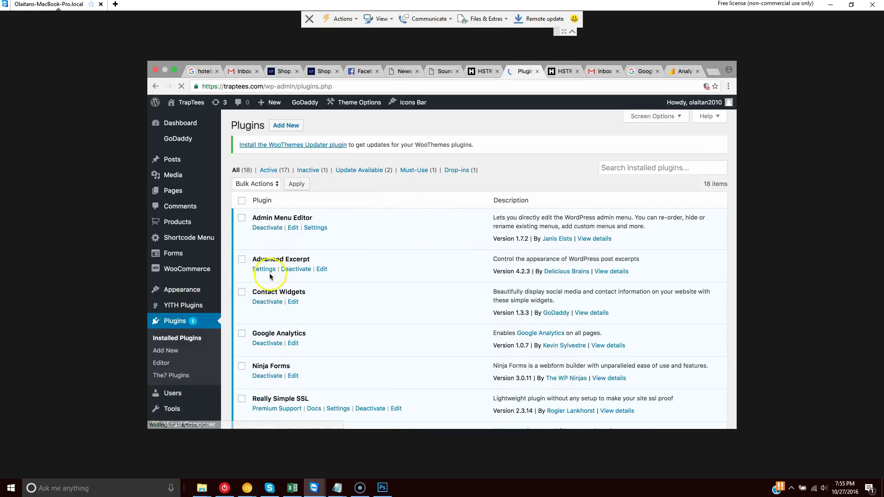
scroll(358, 256, "down", 1)
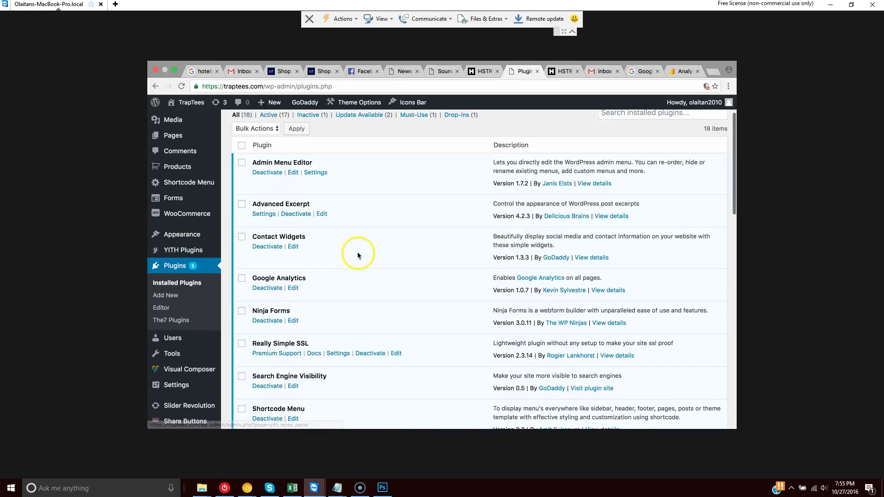
mouse_move(171, 358)
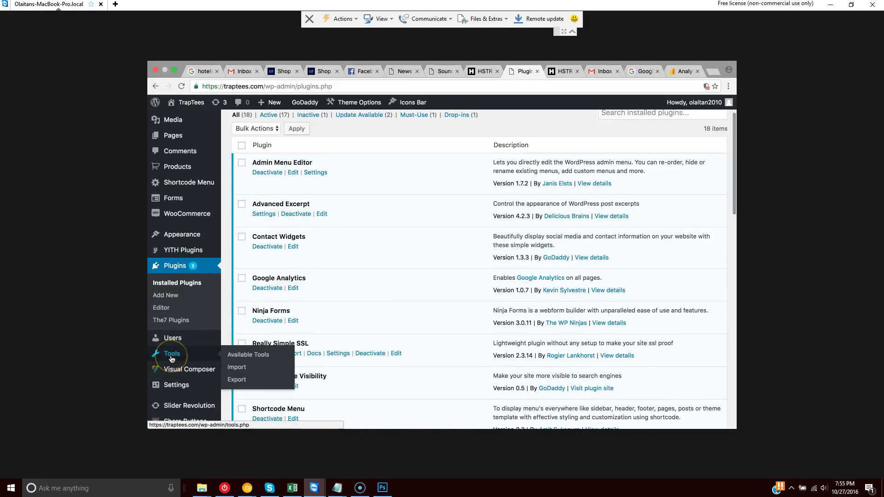
mouse_move(175, 385)
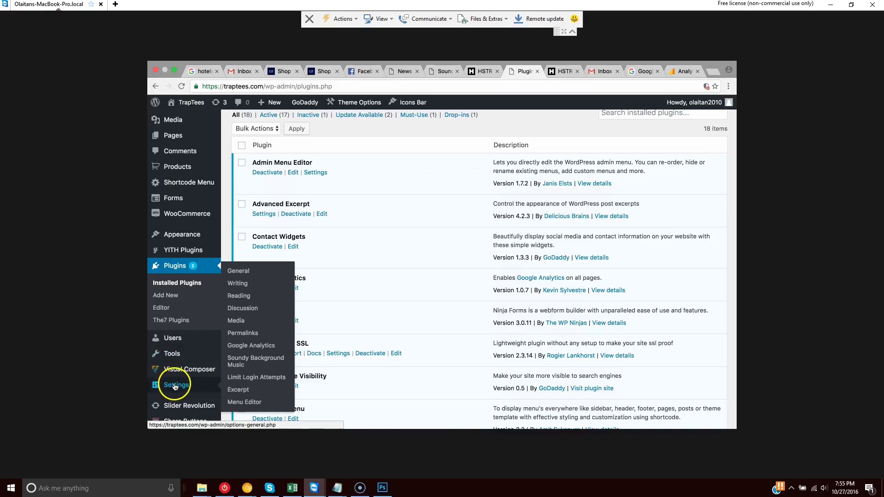
left_click(253, 346)
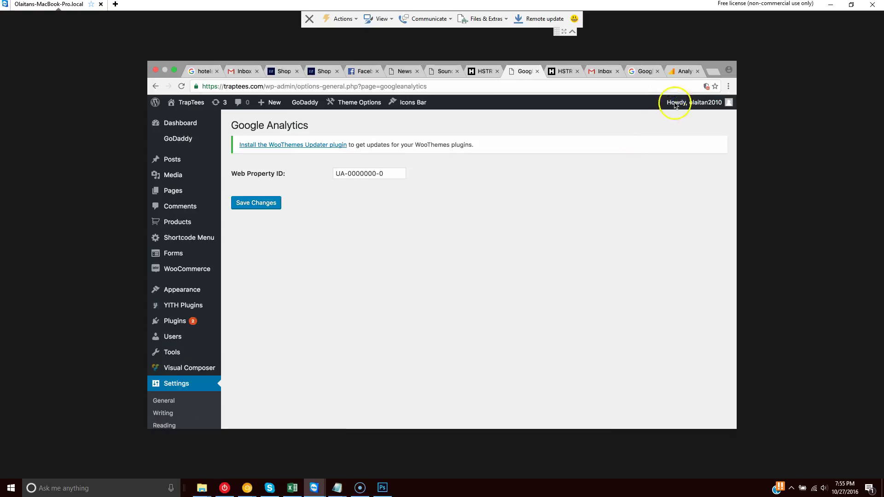
Switch to the Google Analytics admin page and copy the TrapTees property's tracking ID.
left_click(681, 70)
left_click_drag(369, 224, 308, 225)
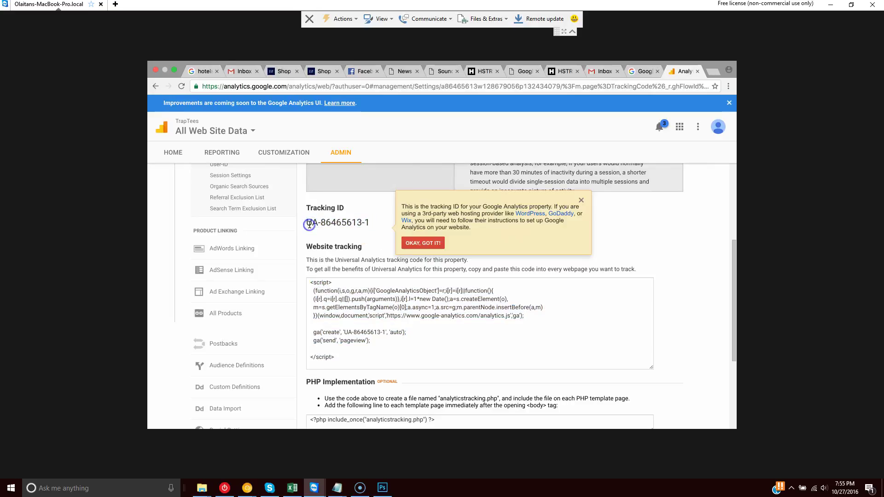
triple_click(309, 225)
right_click(309, 224)
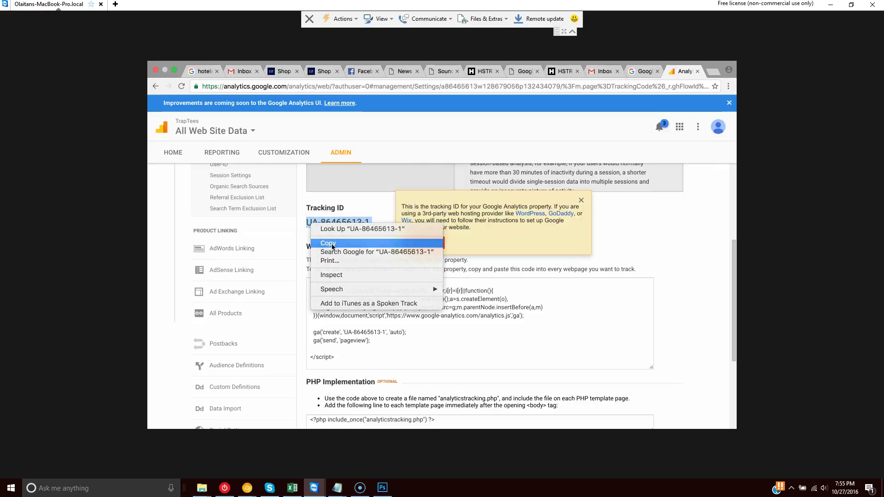
left_click(332, 244)
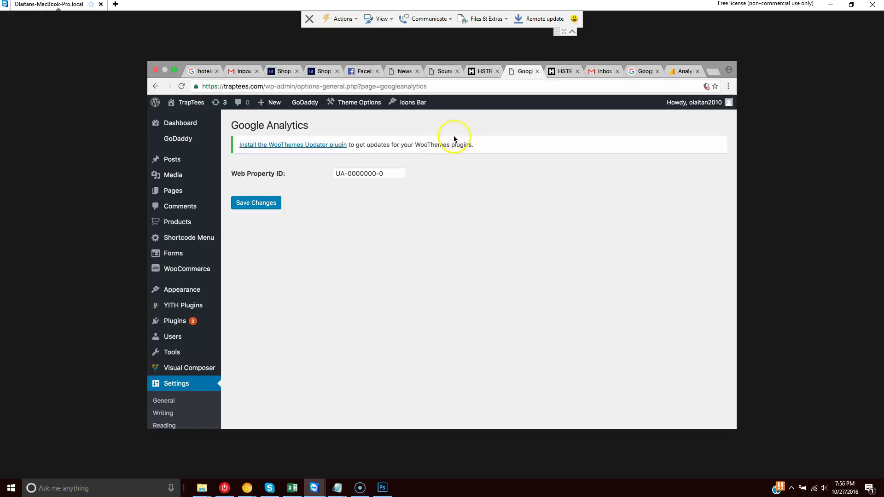
Back in the WordPress plugin settings, replace the placeholder Web Property ID with the copied tracking ID and save the changes.
left_click_drag(386, 173, 334, 172)
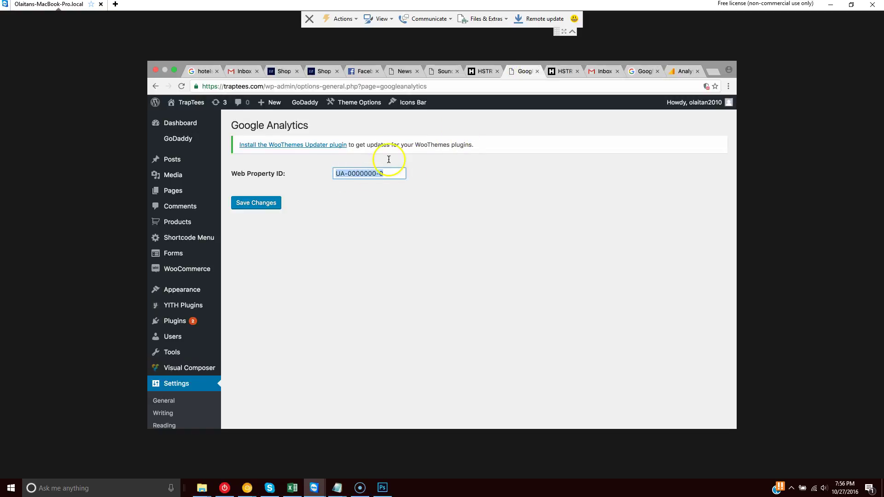
key("BackSpace")
right_click(352, 172)
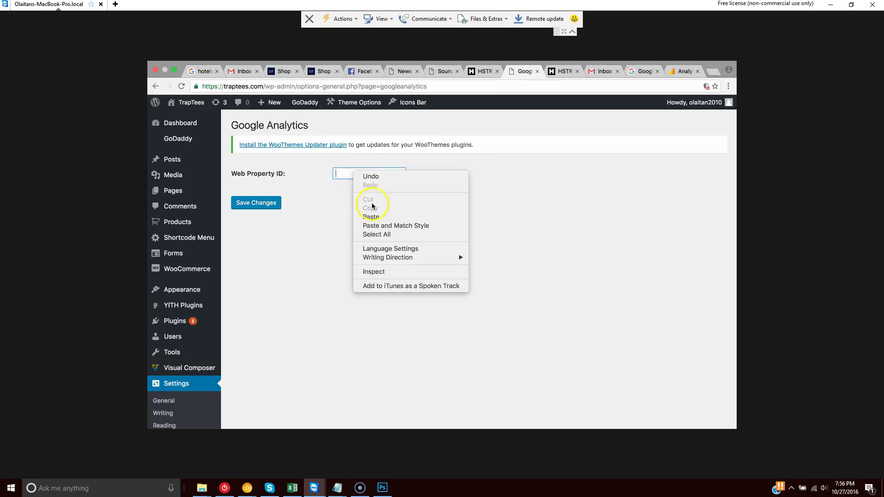
left_click(377, 217)
left_click(269, 206)
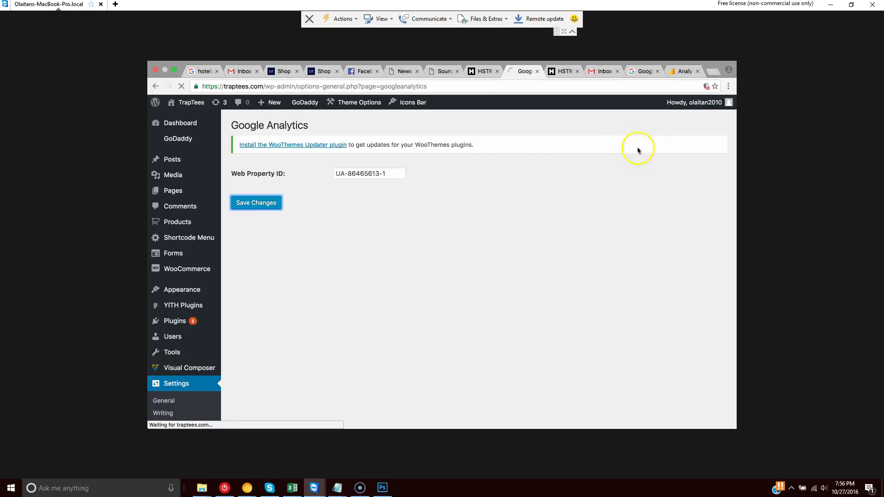
Return to the Google Analytics home page and examine the TrapTees sessions, average session duration and bounce rate columns.
left_click(681, 72)
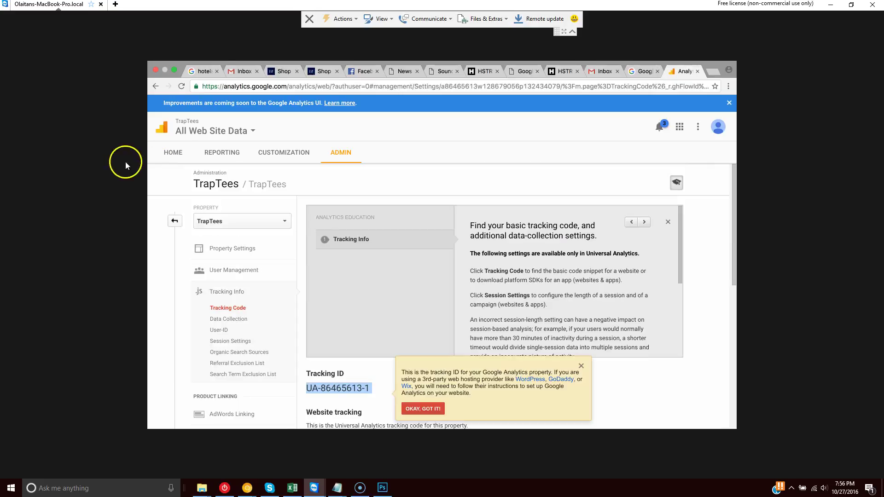
left_click(173, 153)
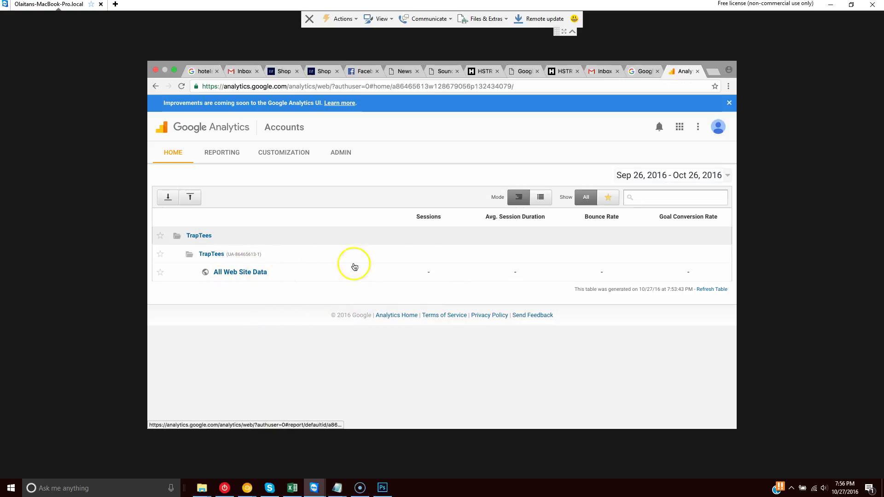
double_click(427, 272)
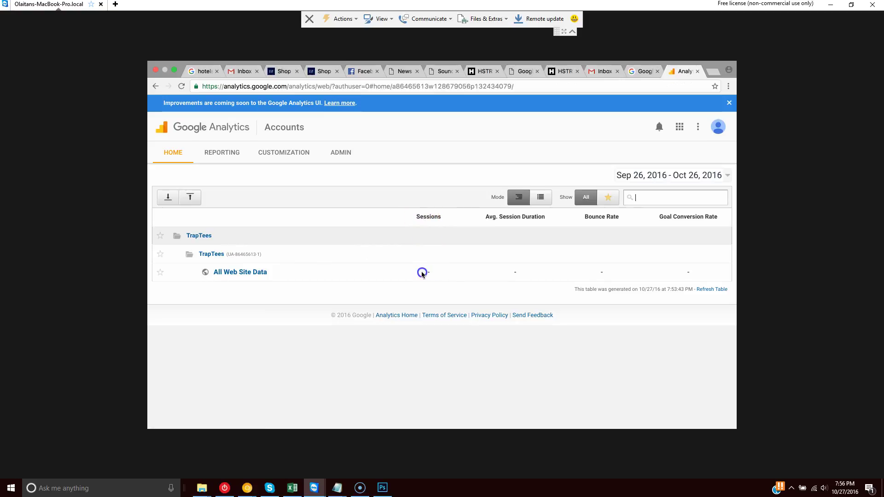
double_click(515, 272)
double_click(636, 269)
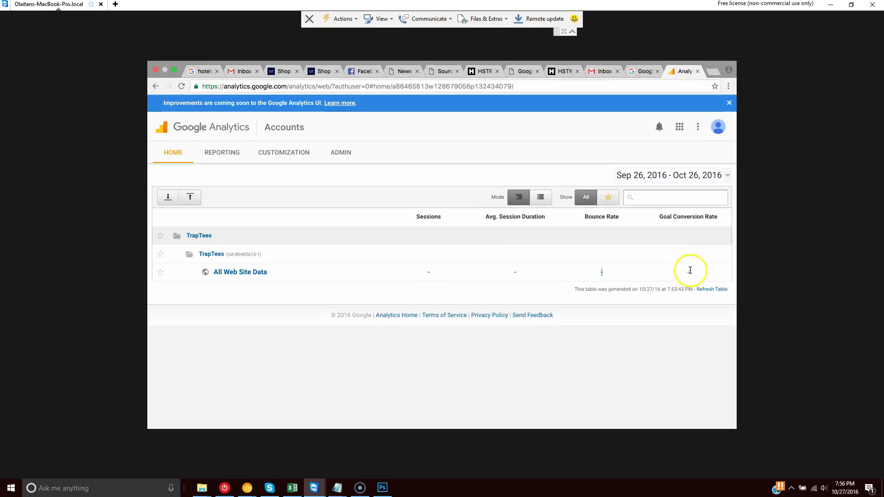
left_click(391, 363)
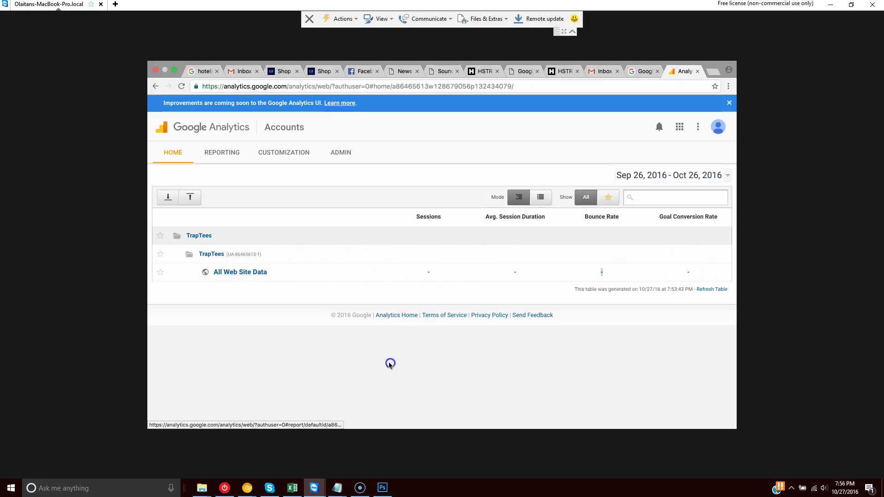
Open the All Web Site Data view's Audience Overview report and close its Analytics Education panel.
left_click(239, 279)
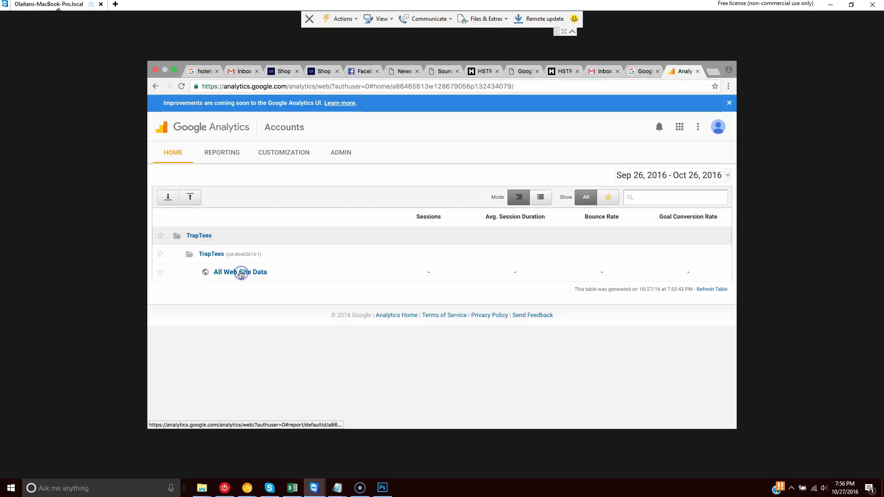
left_click(241, 273)
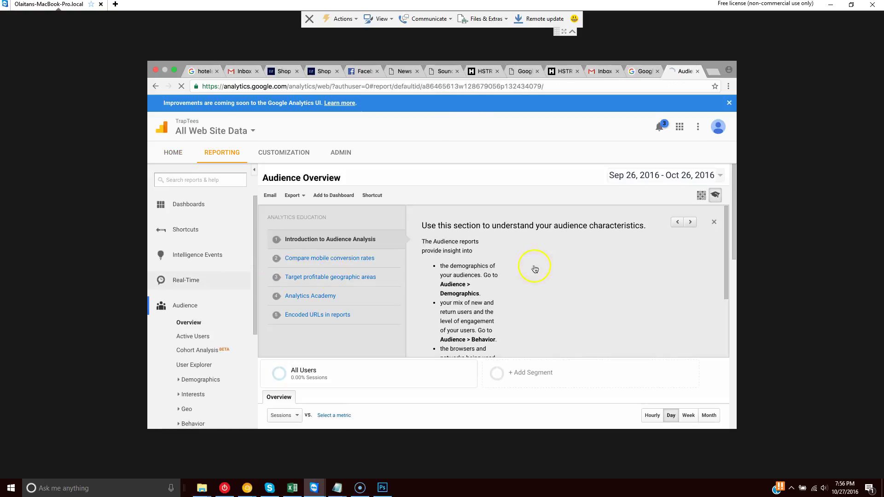
left_click(714, 222)
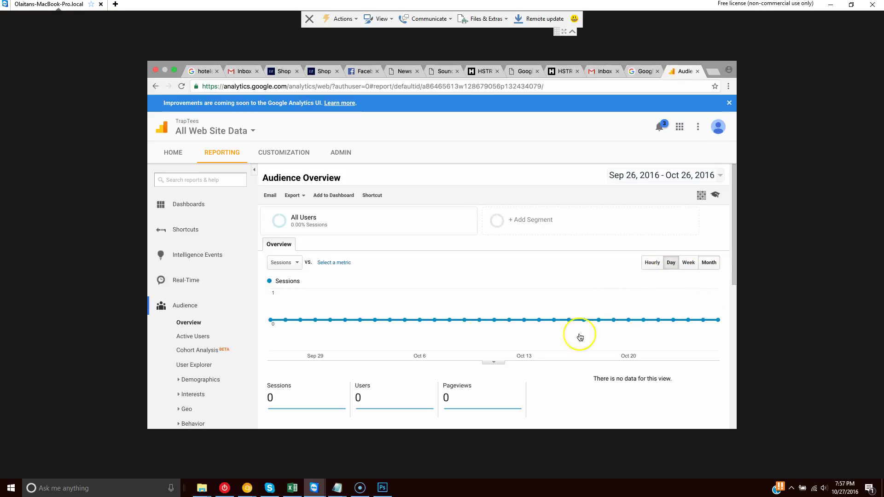
Examine the Audience Overview metrics, highlighting average session duration, pages per session and bounce rate.
scroll(280, 294, "down", 3)
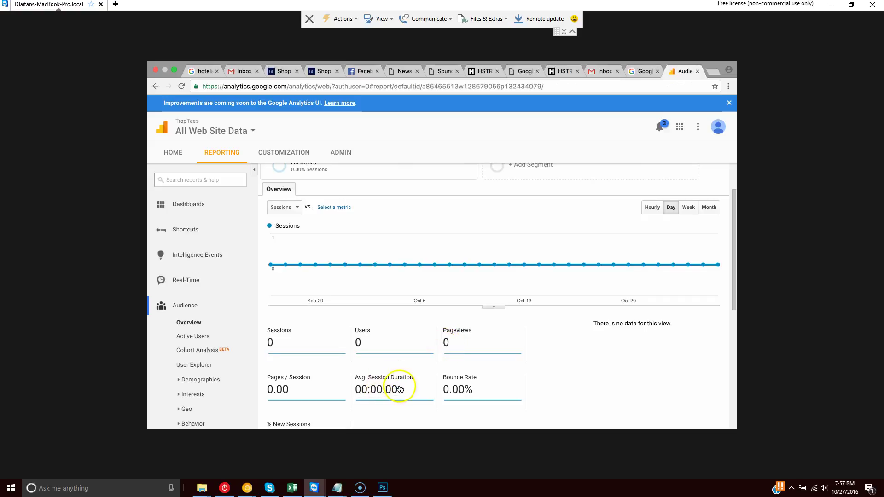
left_click_drag(397, 388, 354, 387)
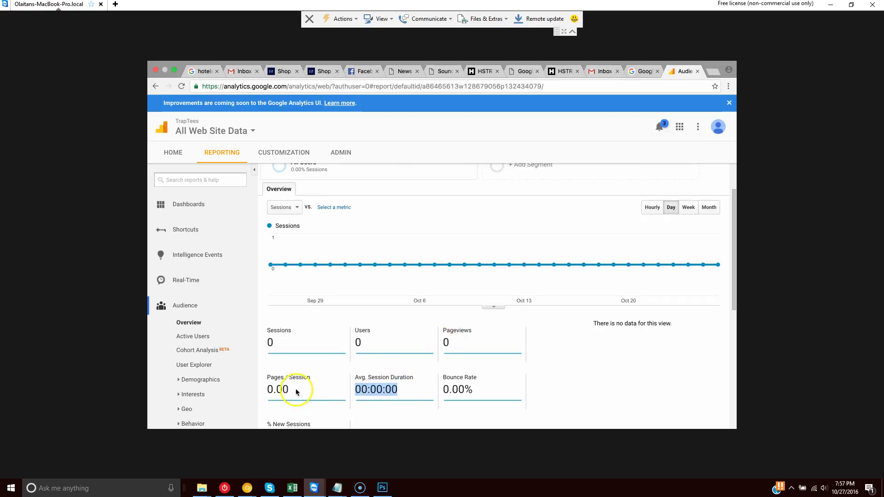
left_click_drag(286, 389, 269, 394)
left_click(270, 394)
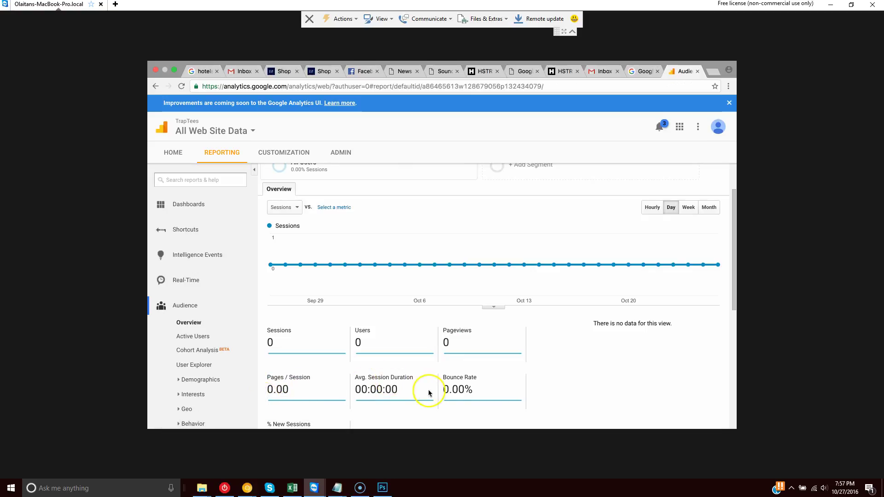
left_click_drag(480, 390, 479, 390)
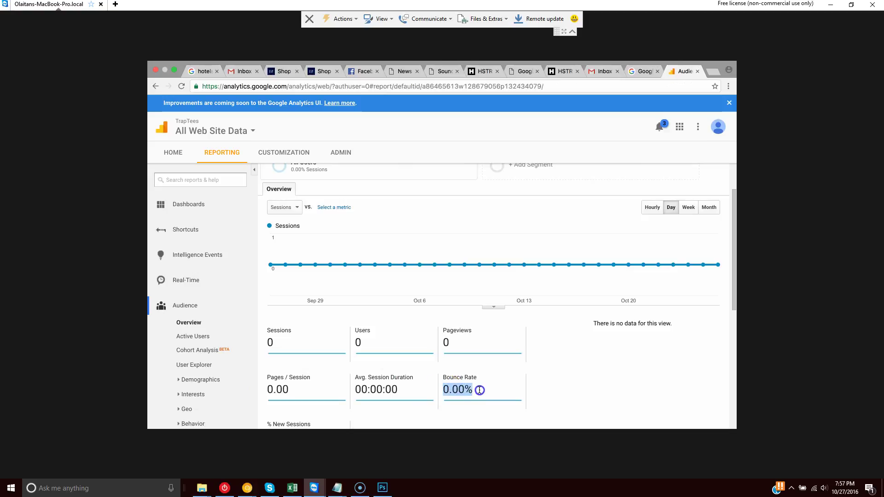
left_click(467, 391)
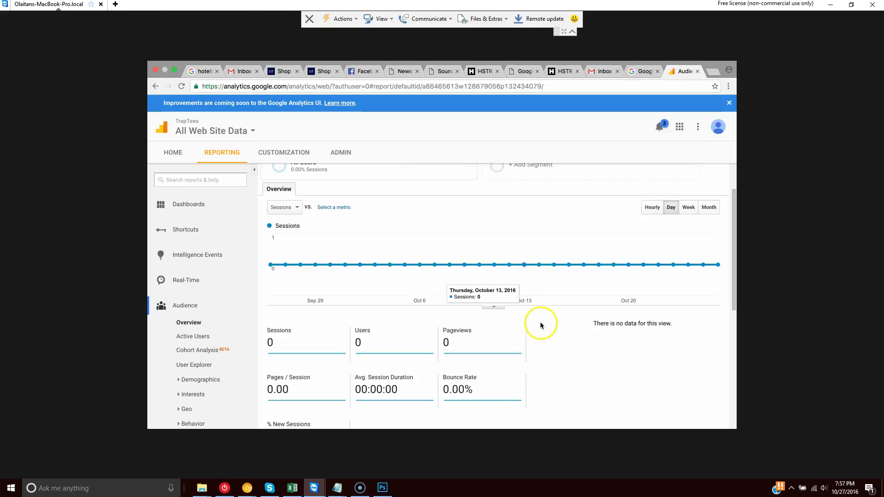
scroll(532, 318, "down", 1)
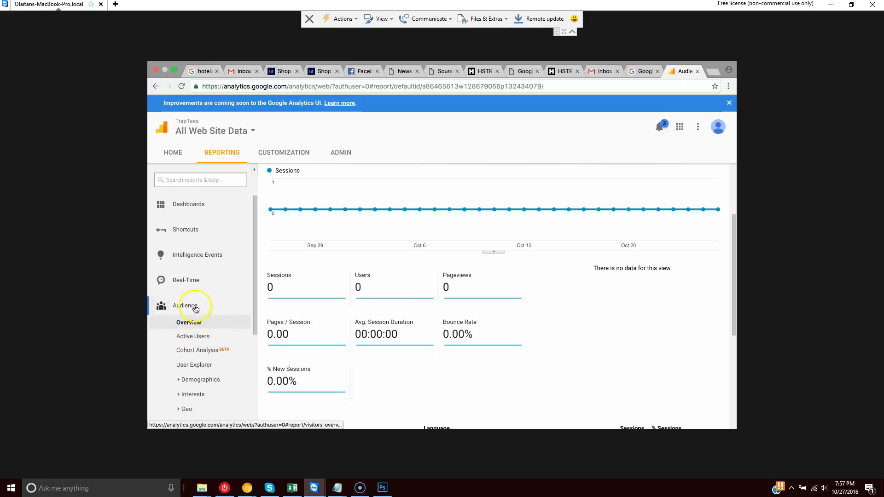
Look through the Audience report categories and open the Acquisition Overview report.
scroll(202, 290, "down", 1)
scroll(203, 291, "down", 1)
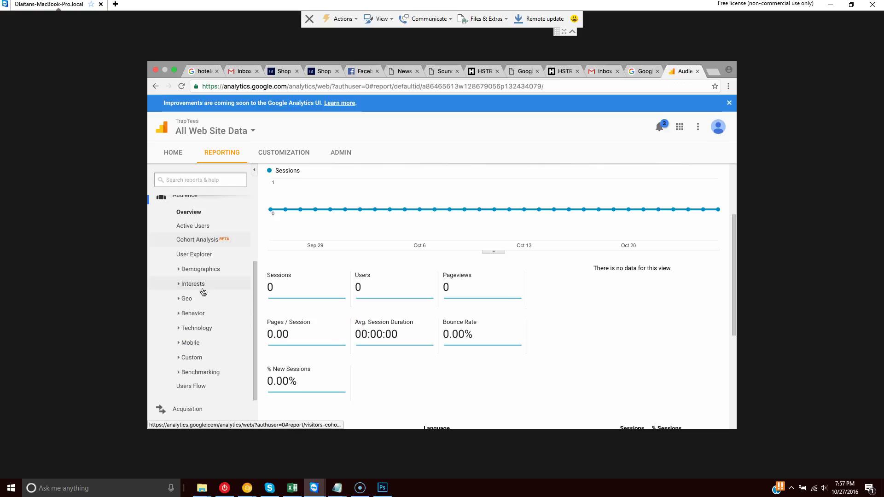
scroll(204, 292, "down", 1)
scroll(202, 291, "up", 3)
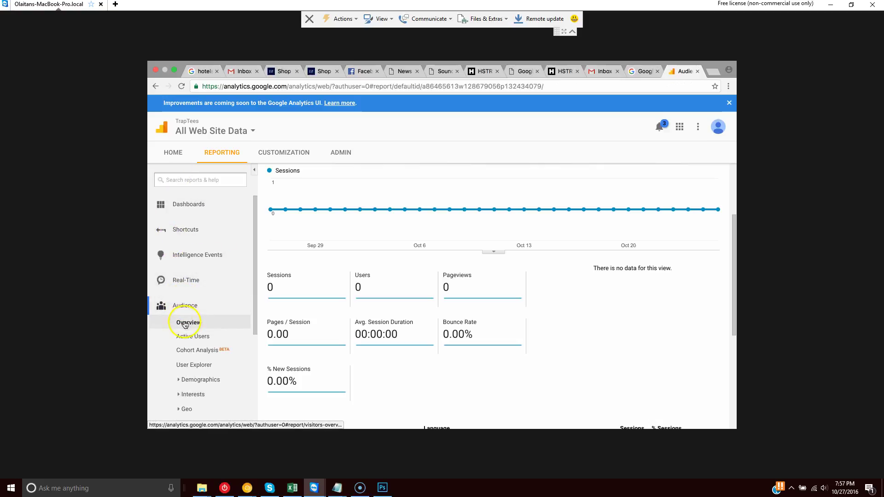
scroll(185, 325, "down", 3)
left_click(186, 370)
scroll(195, 343, "down", 1)
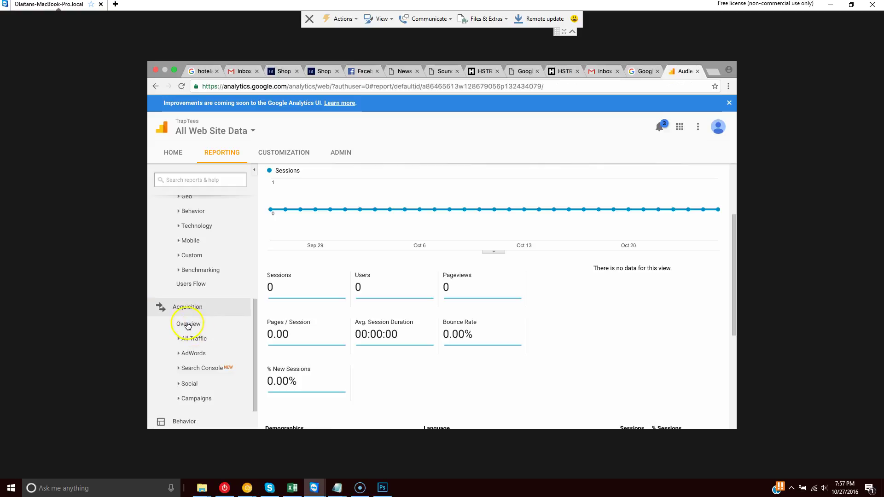
left_click(187, 328)
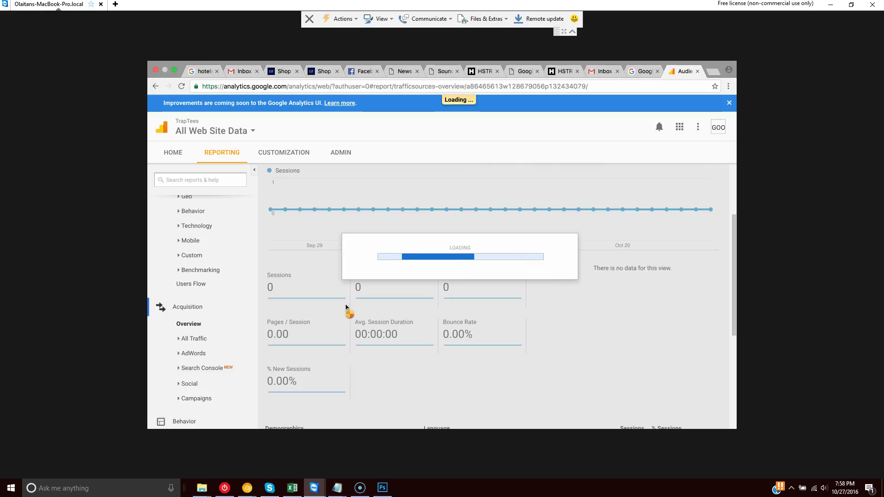
left_click(236, 326)
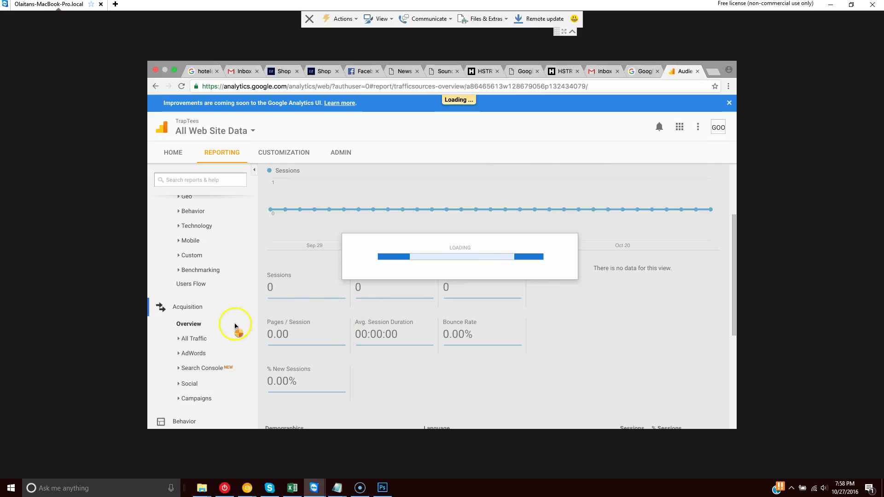
Open a new browser tab and enter traptees.com as its address.
left_click(191, 327)
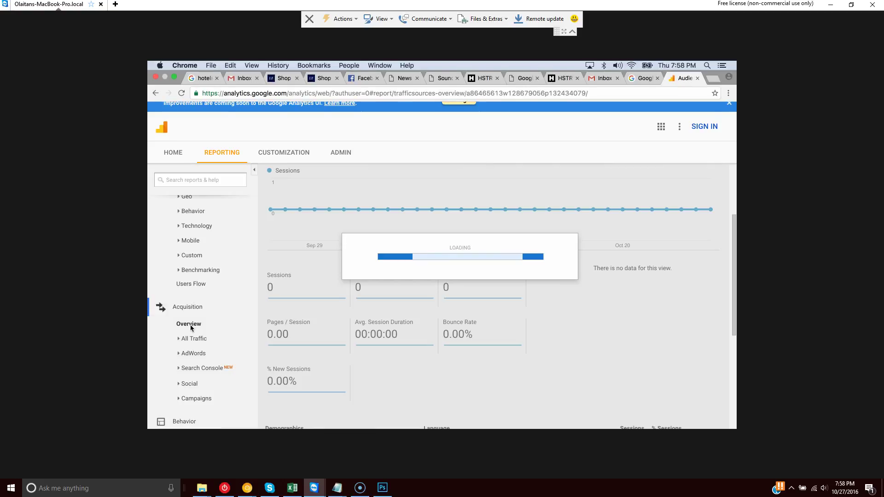
key("ctrl+shift+Tab")
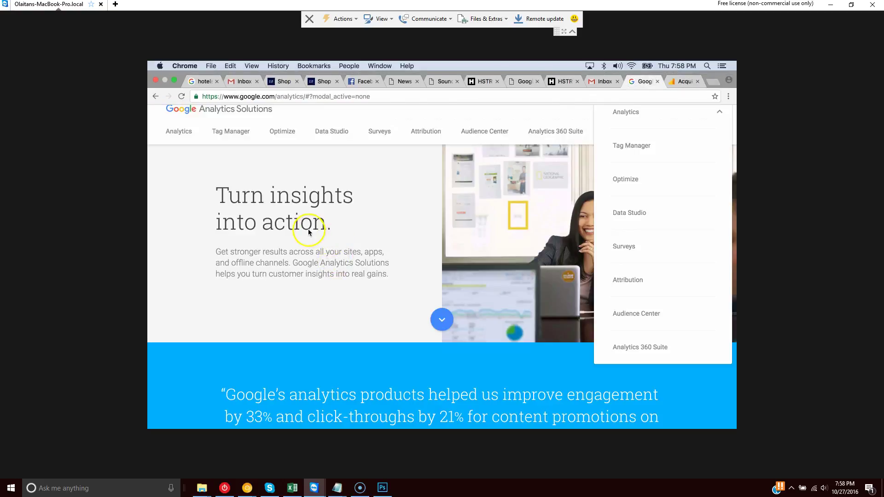
key("ctrl+t")
type("traptees.com")
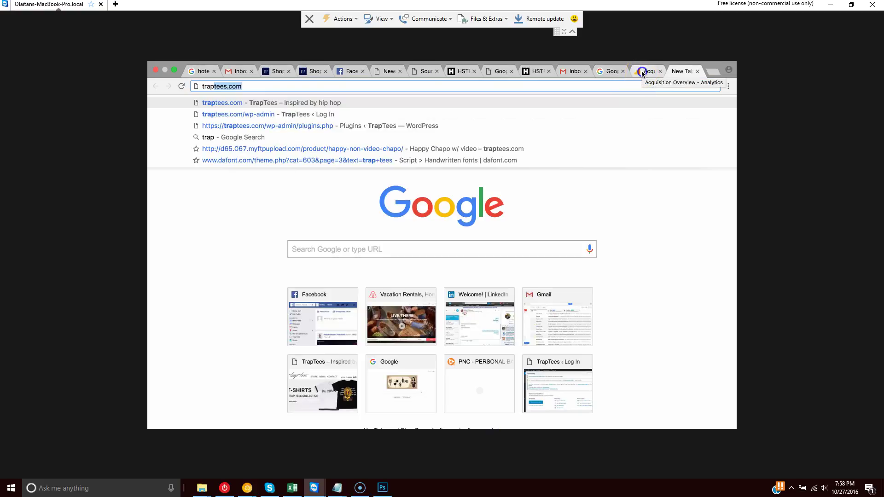
Return to the Acquisition Overview report and examine its channel charts and the acquisition, behavior and conversions table.
left_click(642, 72)
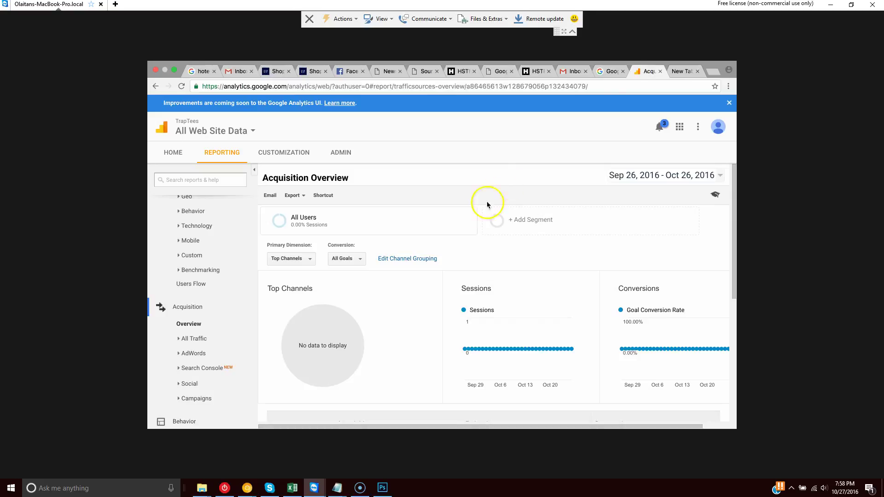
scroll(431, 226, "down", 1)
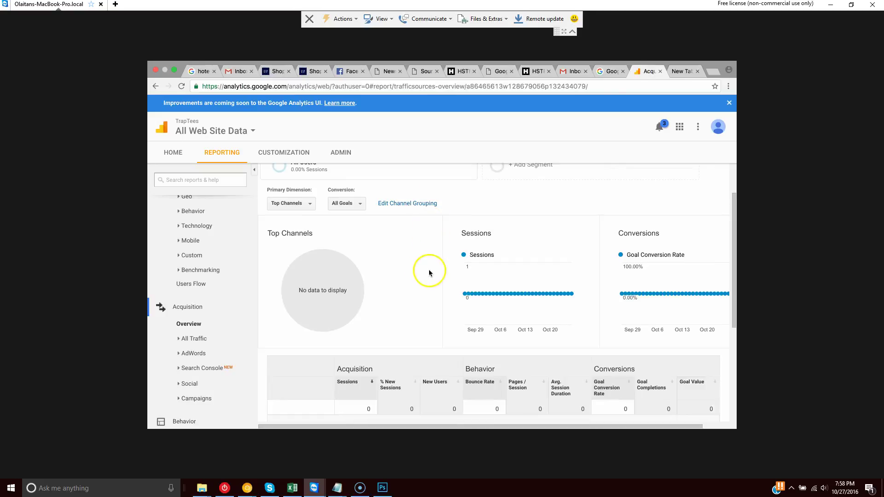
scroll(433, 273, "down", 1)
scroll(286, 276, "down", 1)
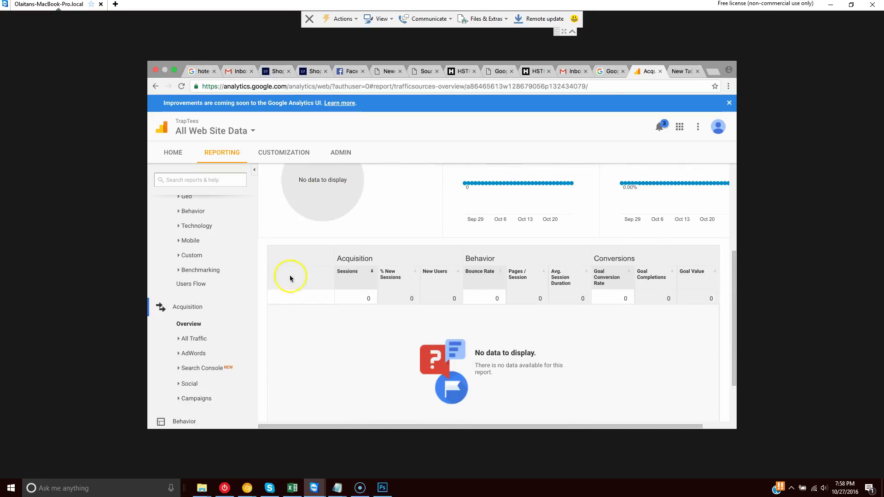
scroll(278, 274, "down", 1)
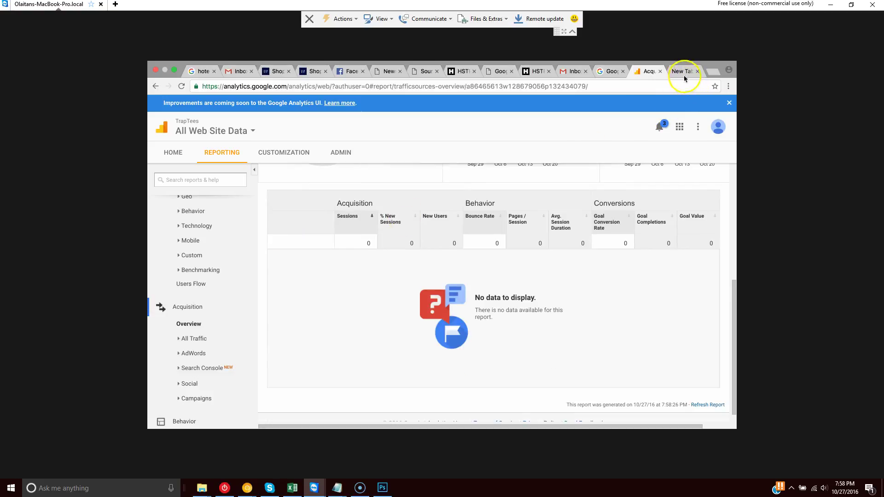
Search Google for traptees in the new tab and look through the first page of results.
key("ctrl+Tab")
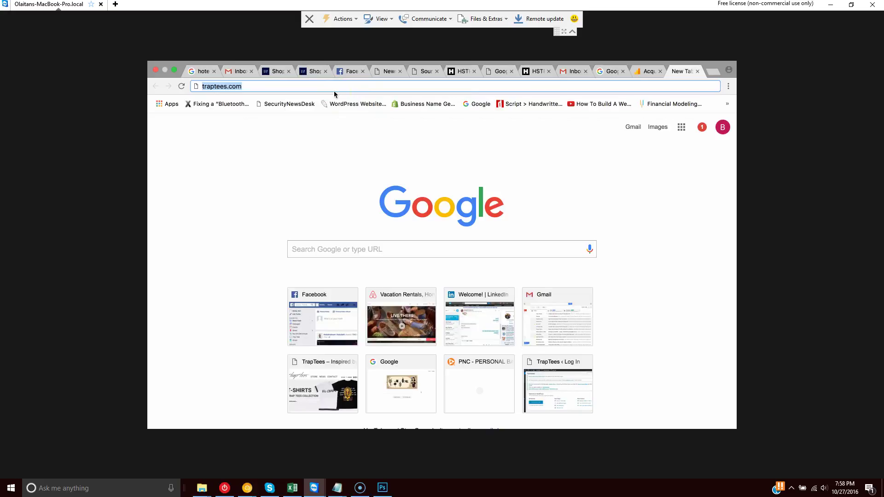
type("traptees")
key("Delete")
key("Return")
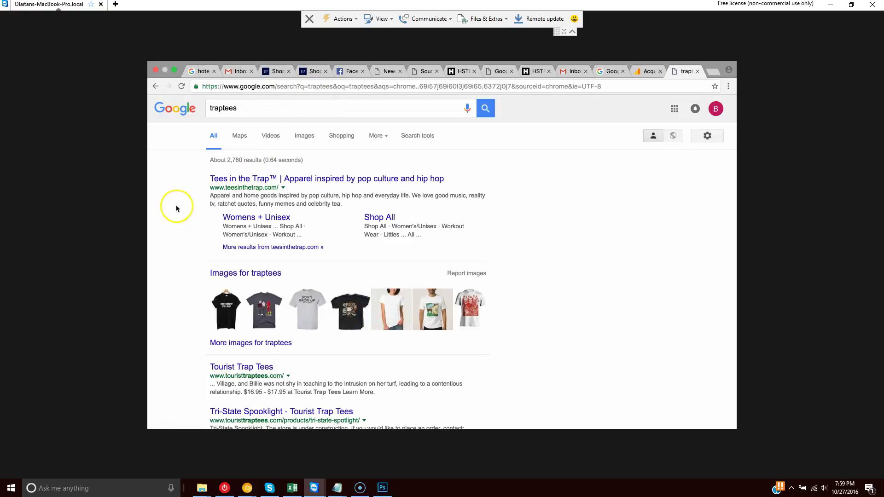
scroll(176, 205, "down", 4)
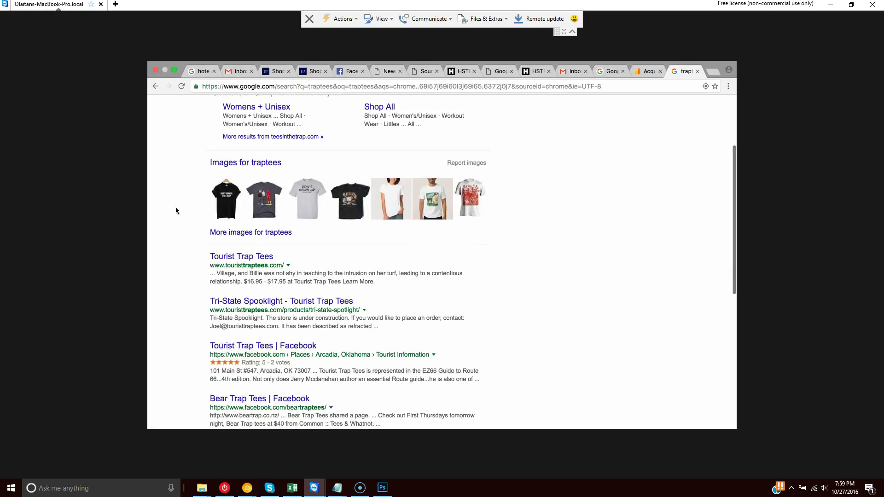
scroll(174, 223, "down", 8)
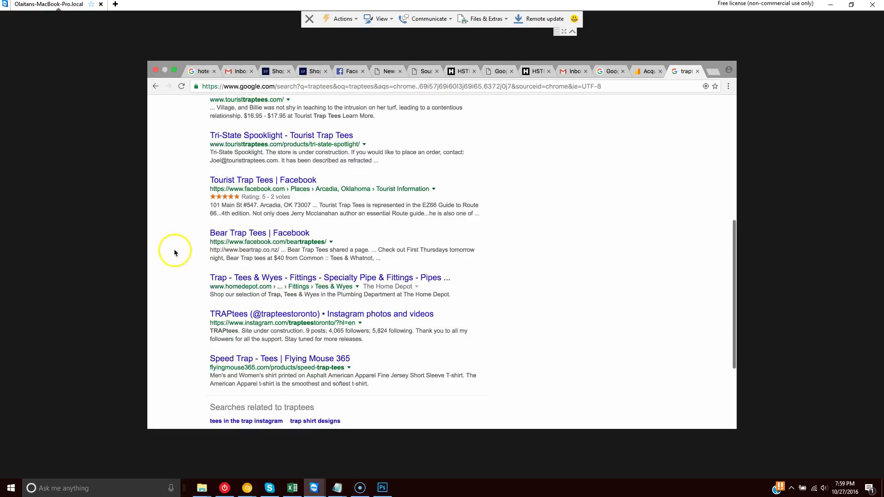
scroll(175, 256, "up", 12)
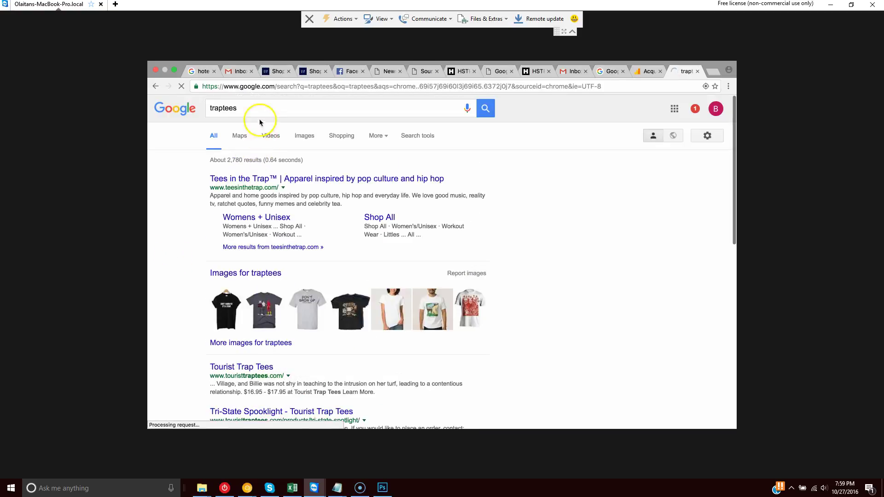
Change the Google search to traptees.com and look through the first page of results for the store's site.
left_click(260, 107)
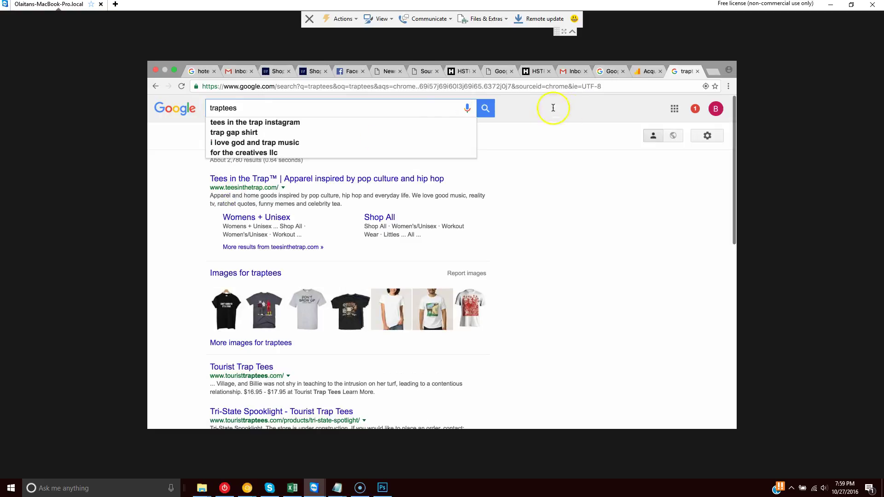
left_click(635, 72)
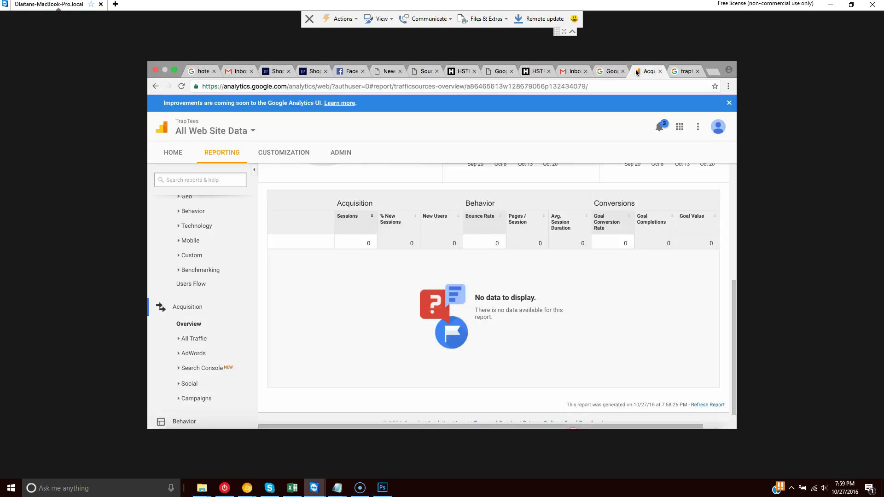
left_click(679, 72)
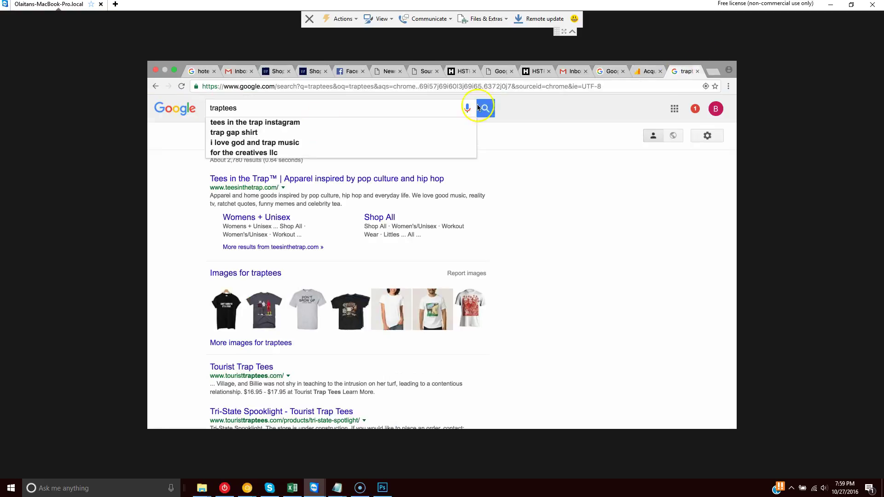
left_click(247, 113)
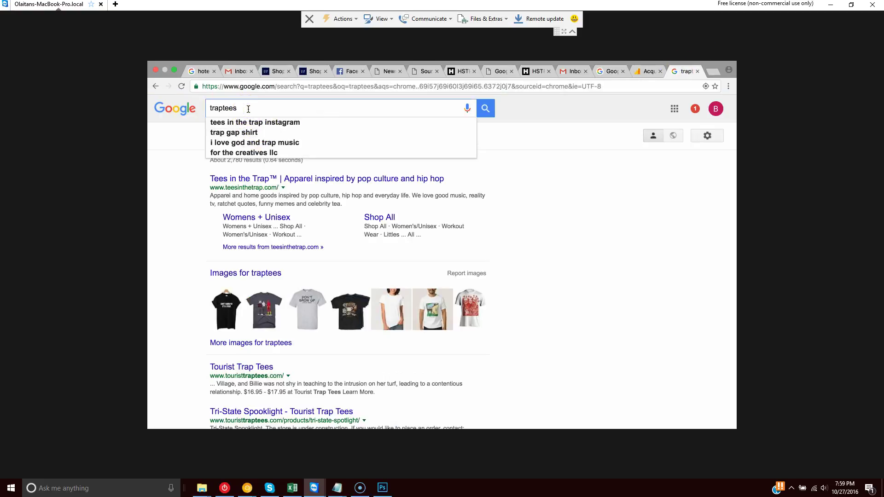
type(".com")
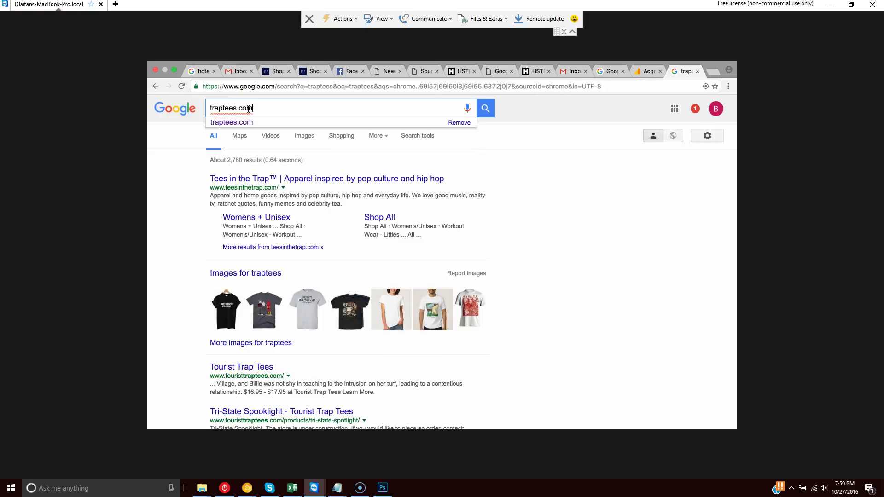
key("Return")
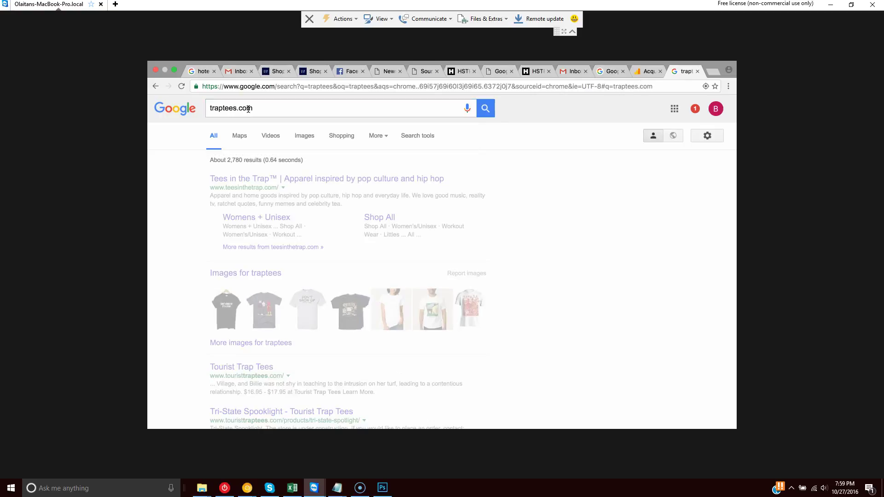
left_click(193, 237)
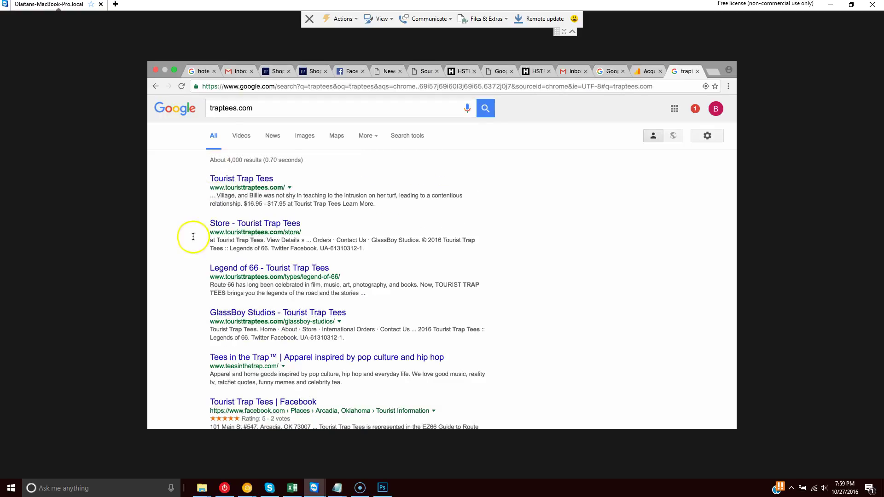
scroll(193, 239, "down", 3)
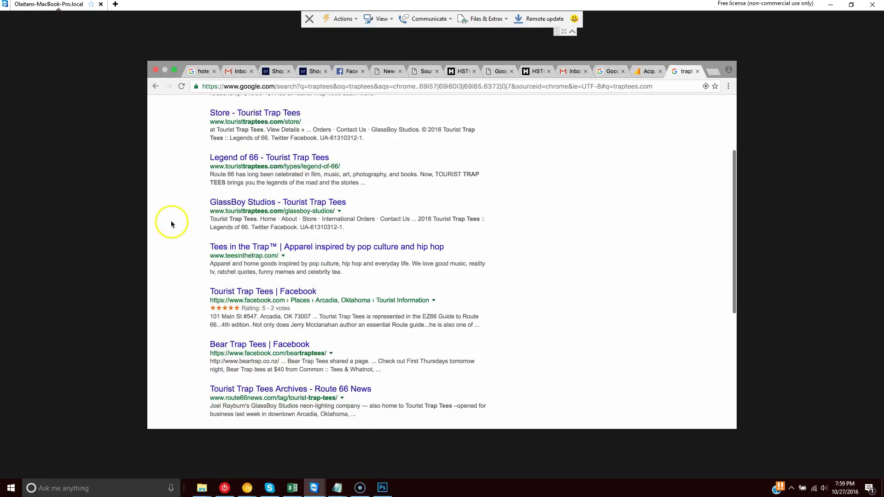
scroll(183, 222, "down", 1)
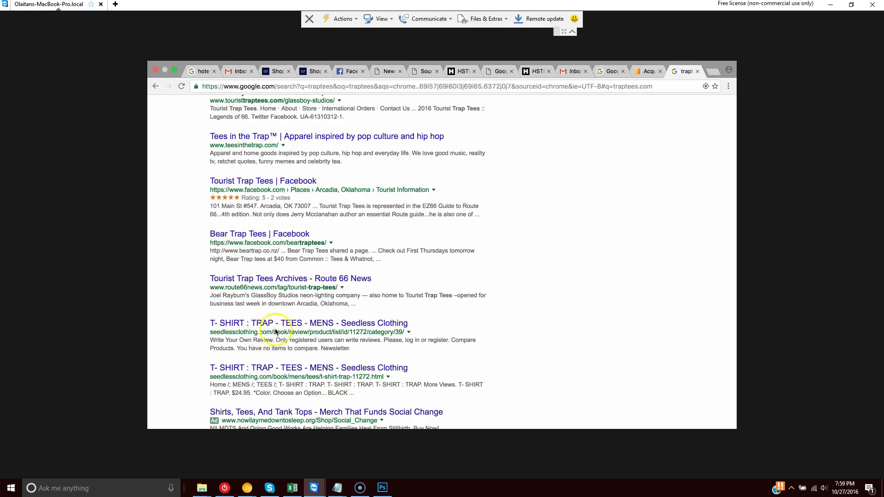
scroll(184, 301, "down", 1)
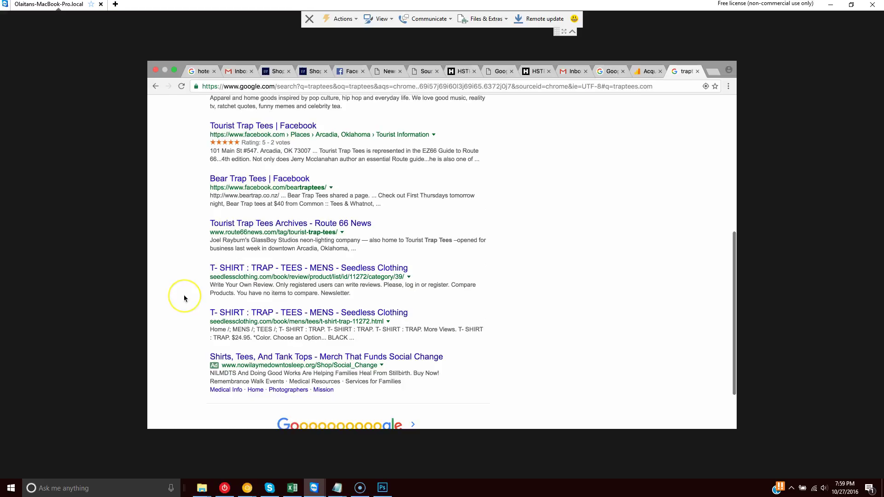
scroll(150, 289, "up", 5)
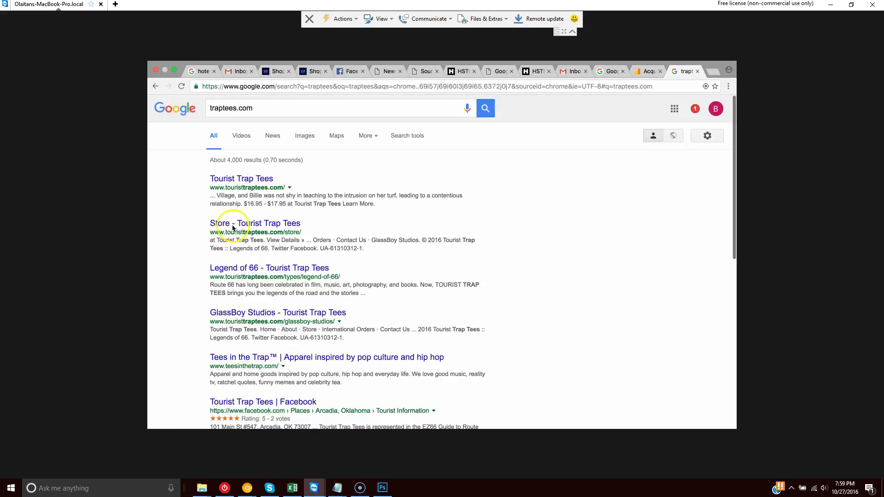
scroll(558, 258, "down", 6)
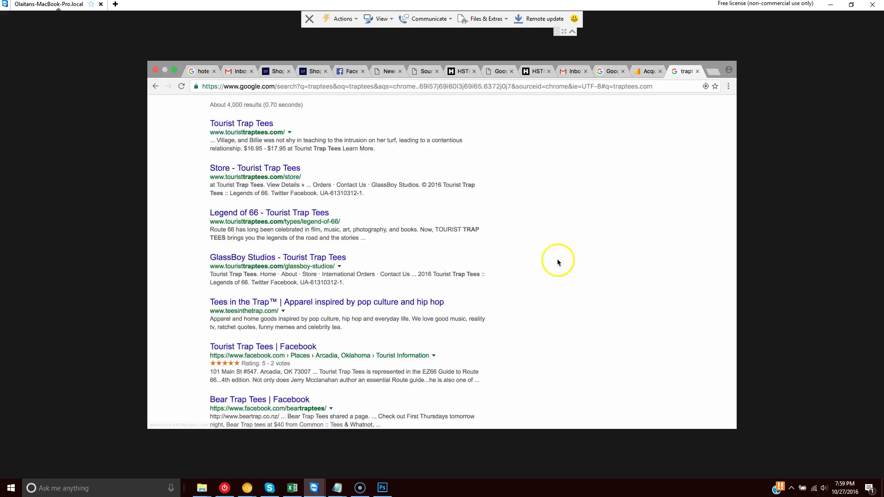
Look through the second page of traptees.com search results and return to the first page.
left_click(412, 384)
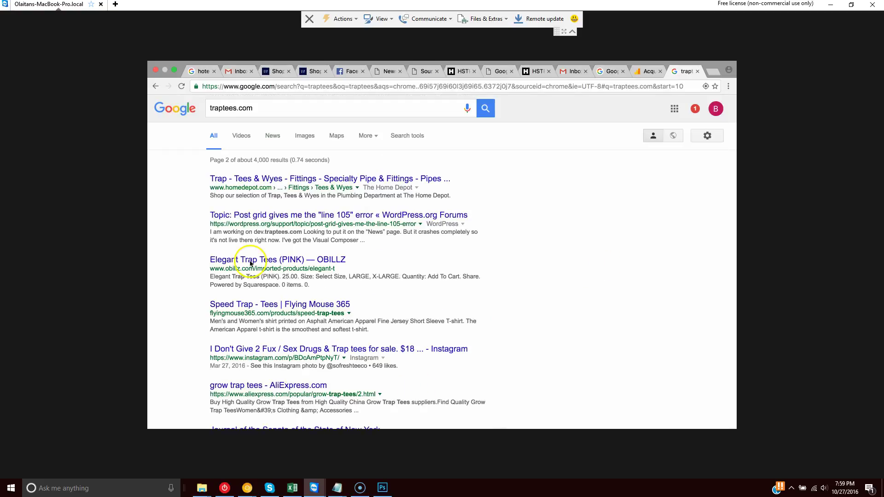
scroll(181, 202, "down", 3)
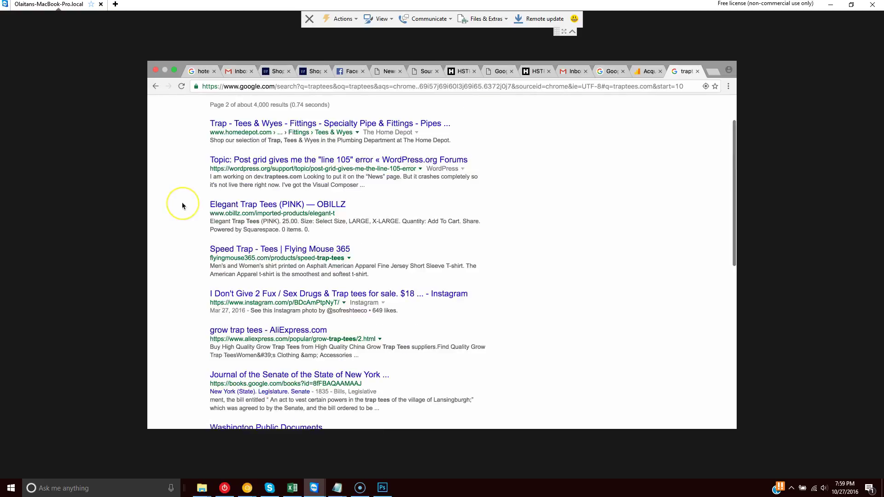
scroll(181, 206, "down", 2)
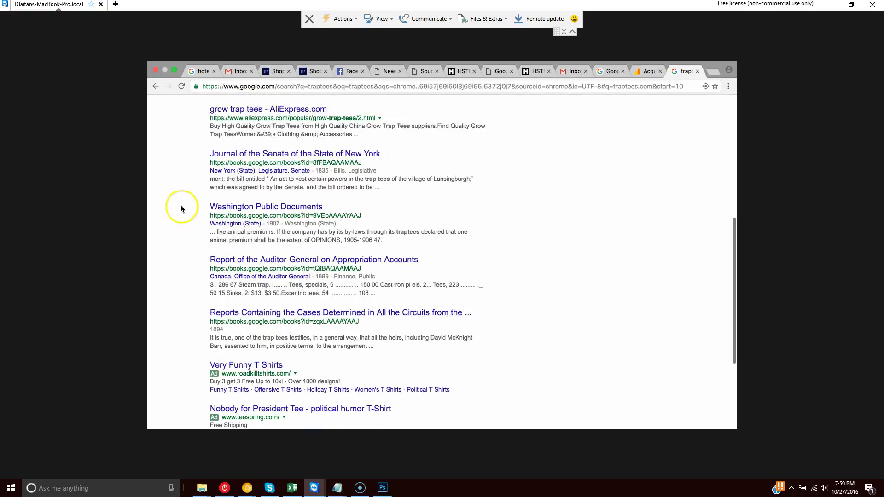
left_click(156, 86)
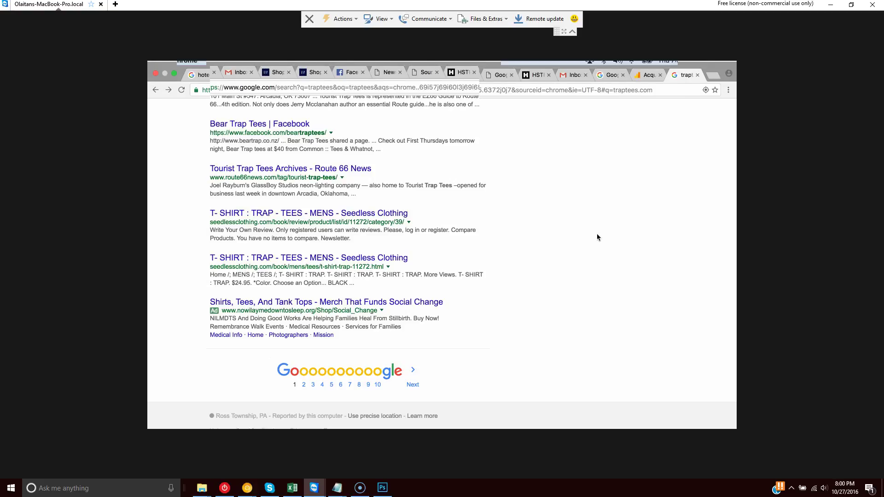
Open another new browser tab.
key("ctrl+t")
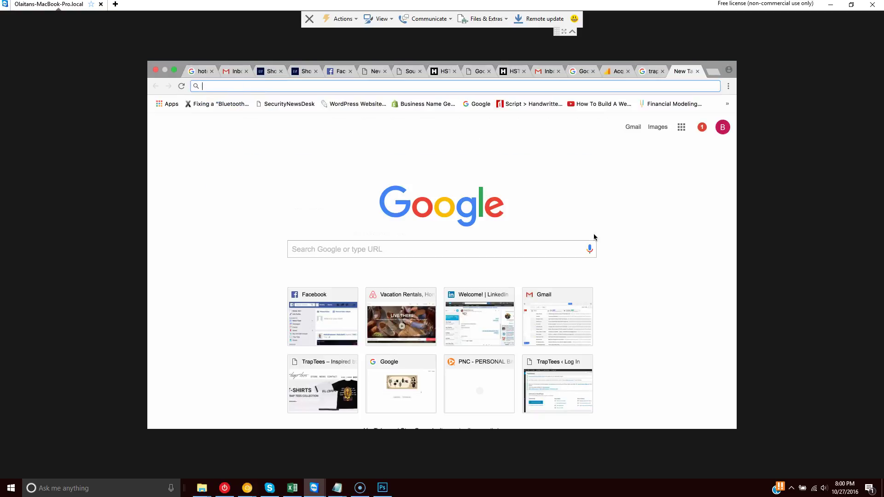